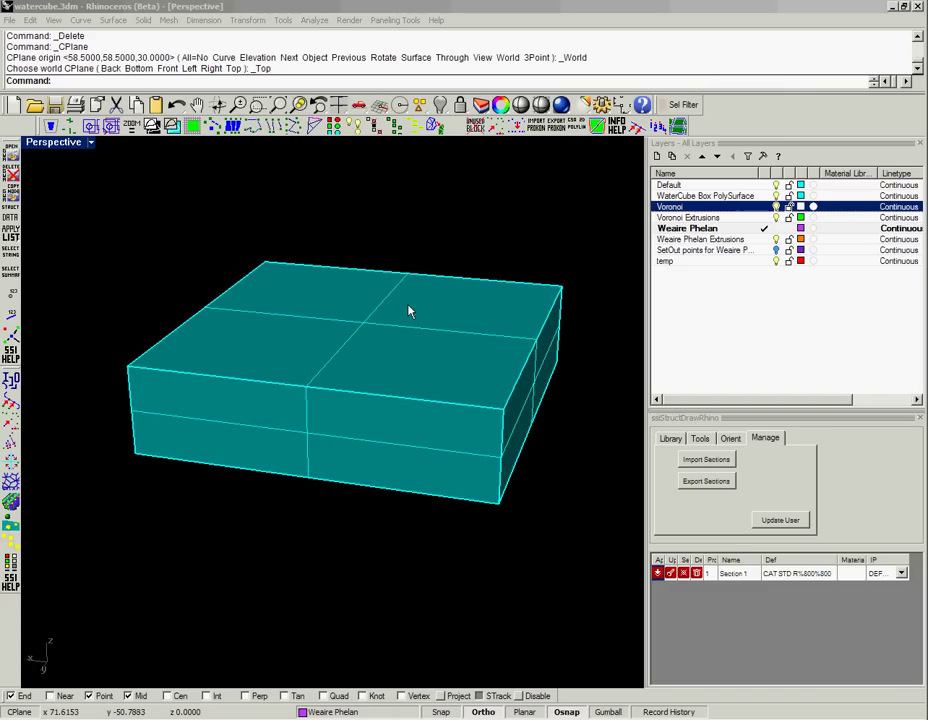
Step: Generate a random Voronoi pattern of size 5 over the WaterCube box polysurface
{"action": "mouse_move", "coordinate": [416, 313]}
{"action": "right_mouse_down"}
{"action": "mouse_move", "coordinate": [441, 312]}
{"action": "mouse_move", "coordinate": [418, 266]}
{"action": "mouse_move", "coordinate": [427, 319]}
{"action": "mouse_move", "coordinate": [412, 337]}
{"action": "mouse_move", "coordinate": [412, 323]}
{"action": "mouse_move", "coordinate": [444, 302]}
{"action": "mouse_move", "coordinate": [447, 276]}
{"action": "mouse_move", "coordinate": [427, 333]}
{"action": "right_mouse_up"}
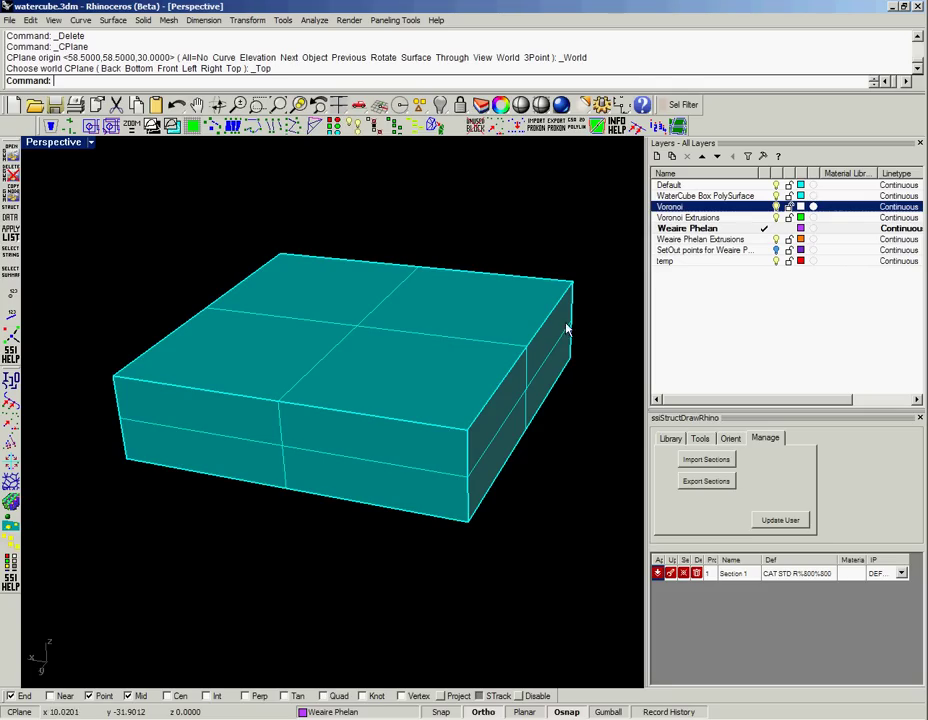
{"action": "right_click_drag", "start_coordinate": [551, 505], "coordinate": [564, 413]}
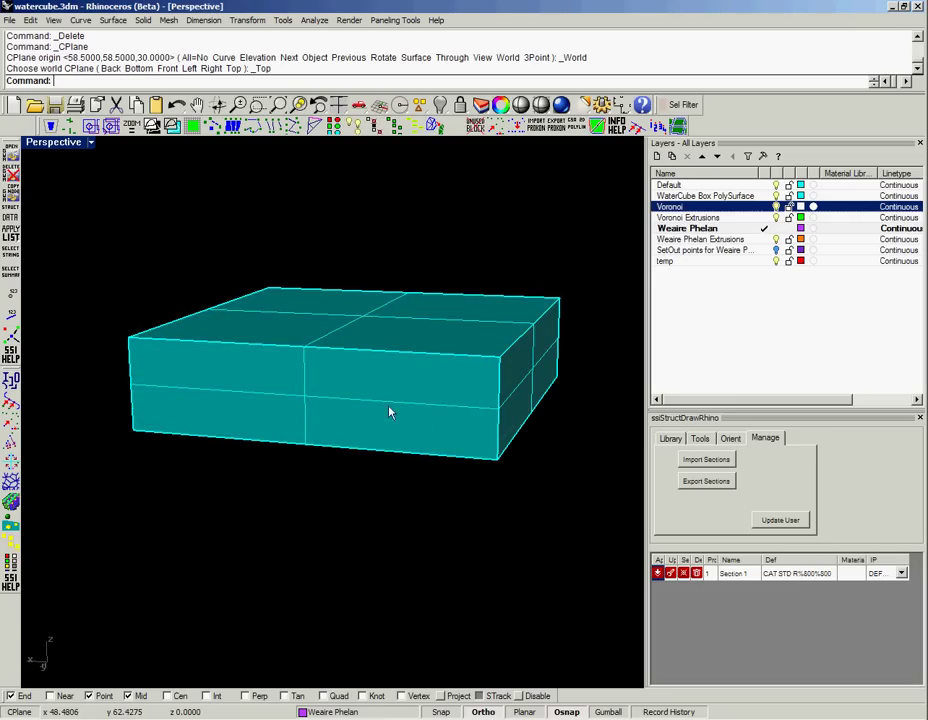
{"action": "left_click", "coordinate": [12, 483]}
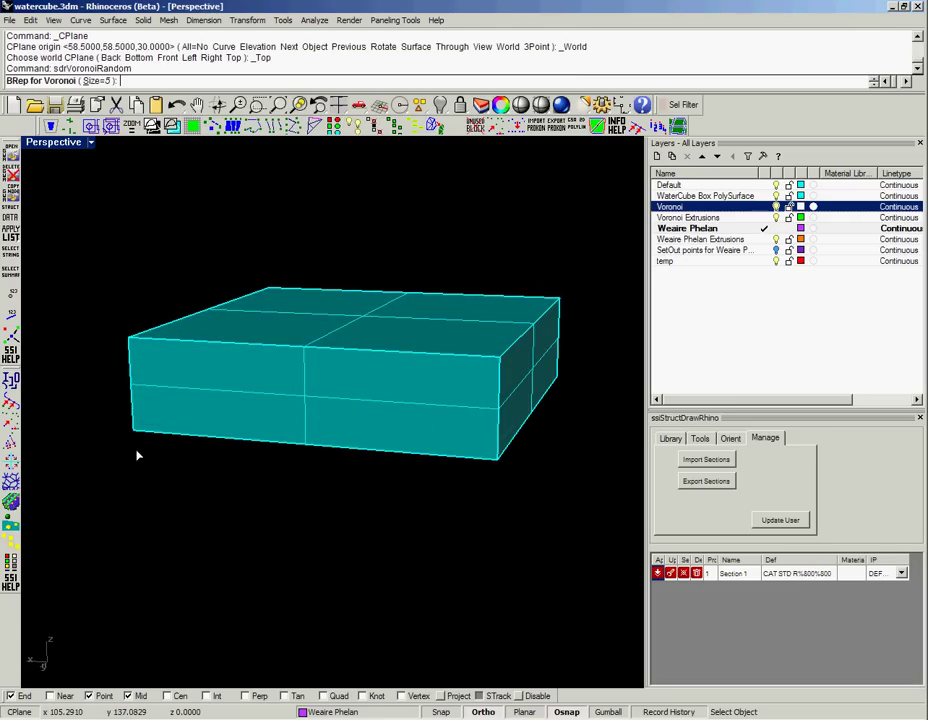
{"action": "left_click", "coordinate": [307, 384]}
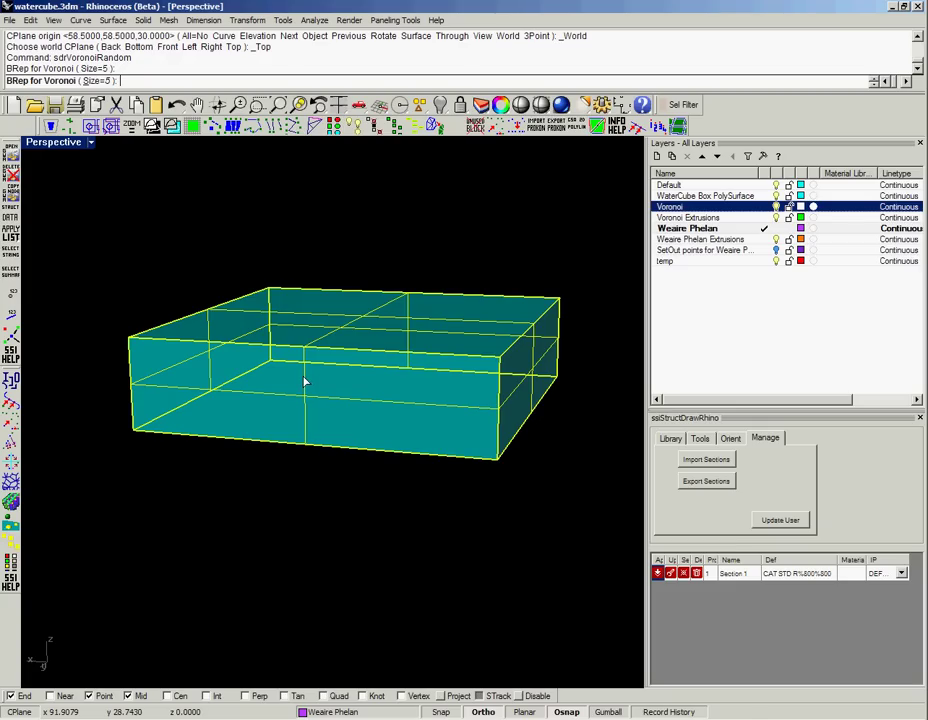
{"action": "key", "text": "Return"}
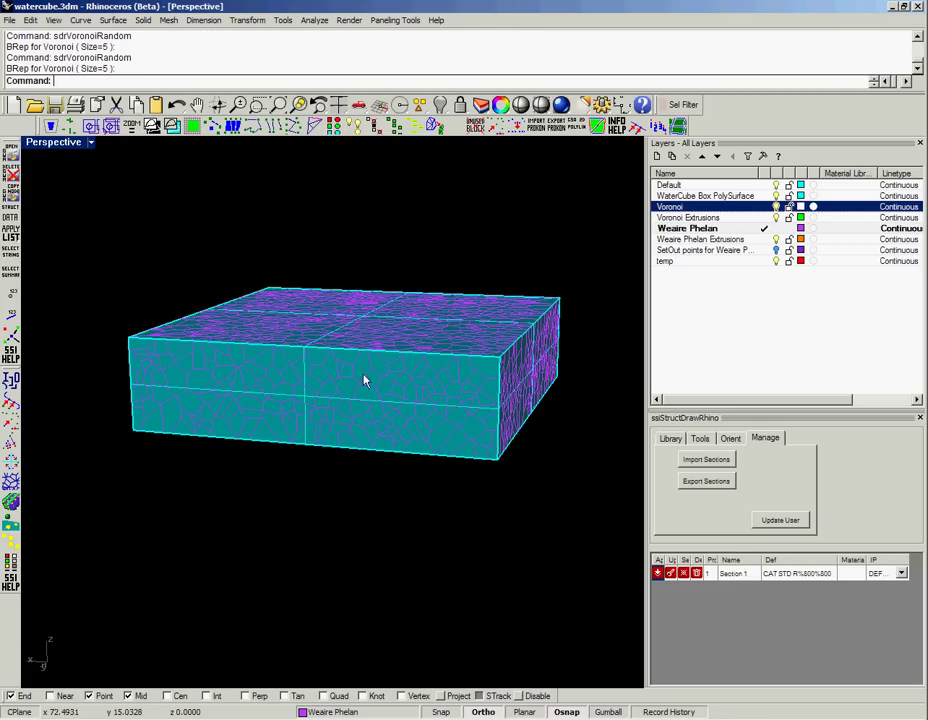
Step: Save a new steel section from the British Square Hollow Sections library, size SHS350x350x10.0
{"action": "right_click_drag", "start_coordinate": [365, 379], "coordinate": [443, 425]}
{"action": "scroll", "coordinate": [385, 436], "scroll_direction": "up", "scroll_amount": 3}
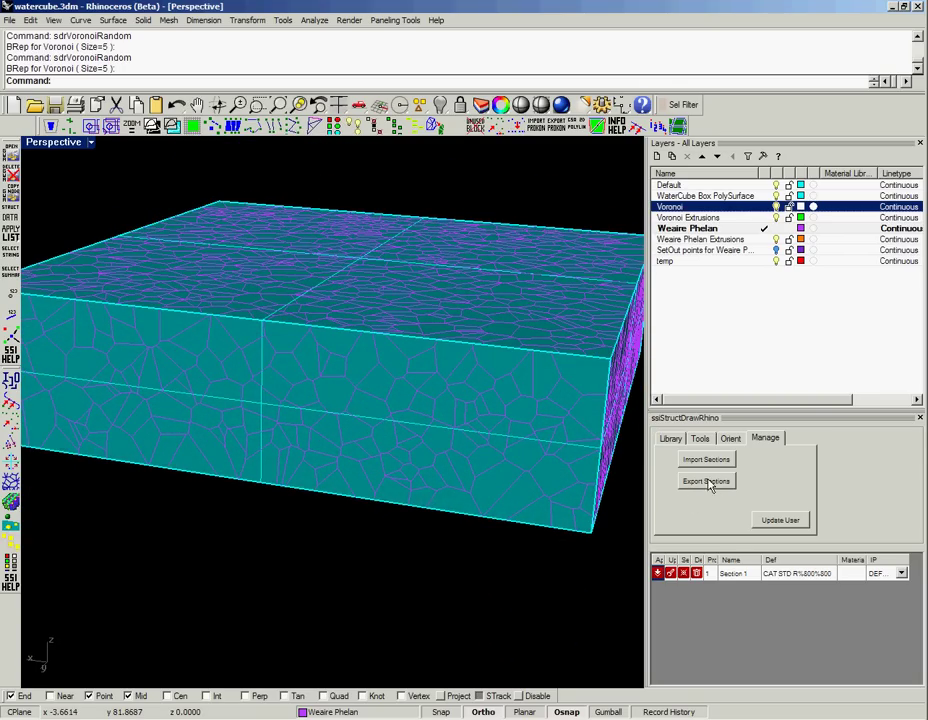
{"action": "left_click", "coordinate": [677, 442]}
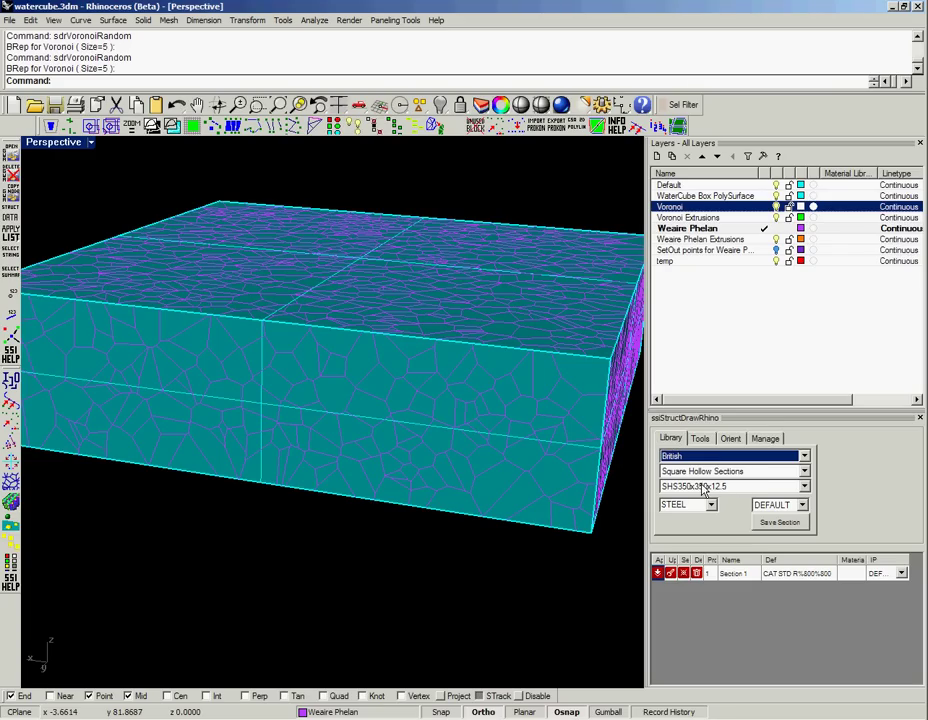
{"action": "left_click", "coordinate": [711, 471]}
{"action": "left_click", "coordinate": [711, 471]}
{"action": "left_click", "coordinate": [709, 486]}
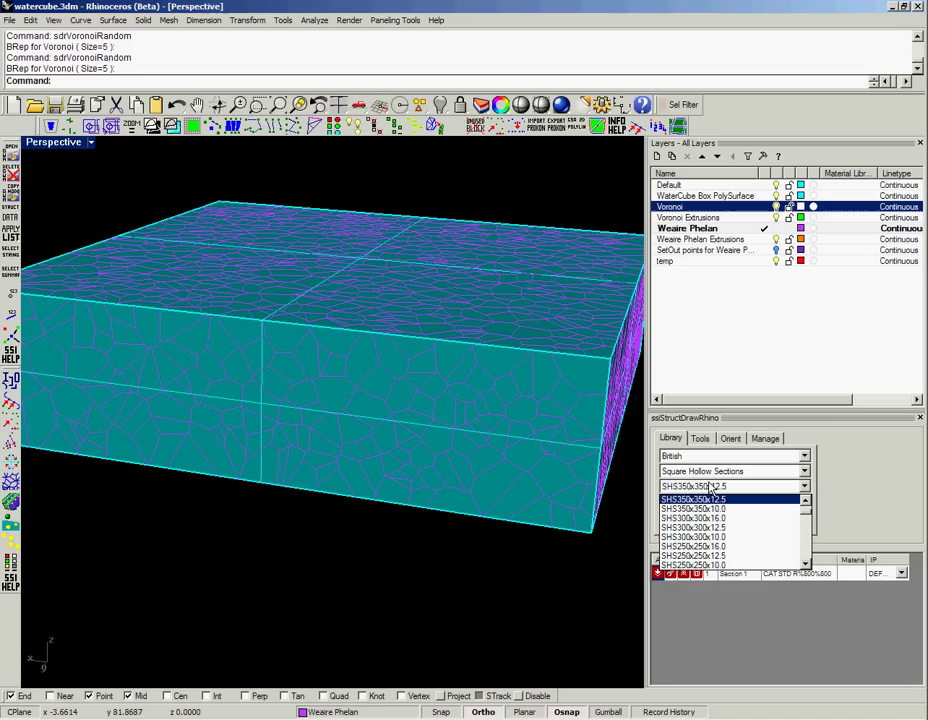
{"action": "left_click", "coordinate": [700, 509]}
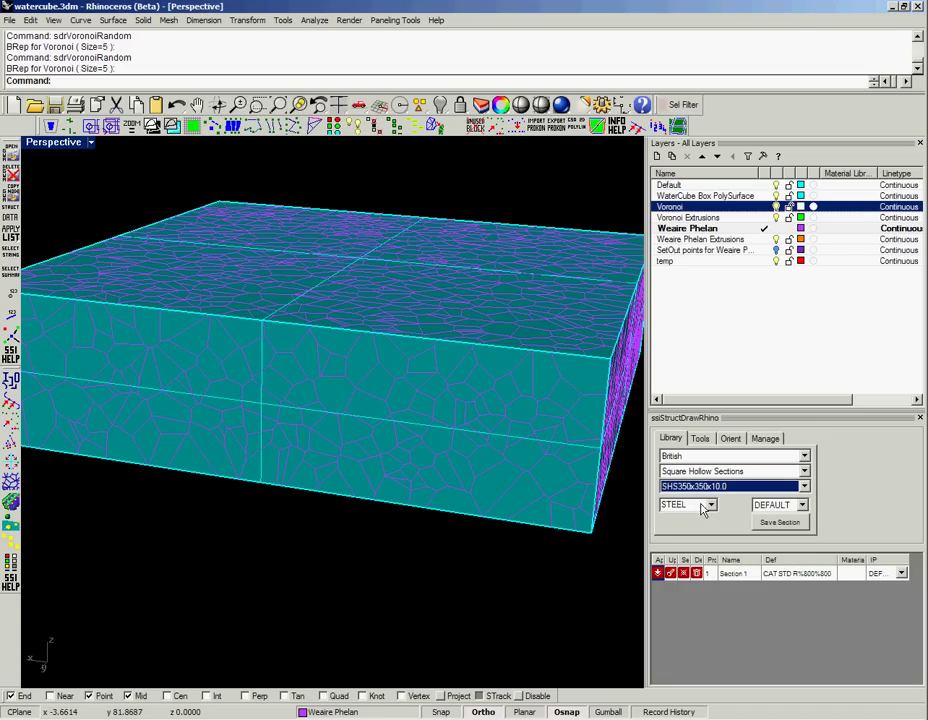
{"action": "left_click", "coordinate": [766, 523]}
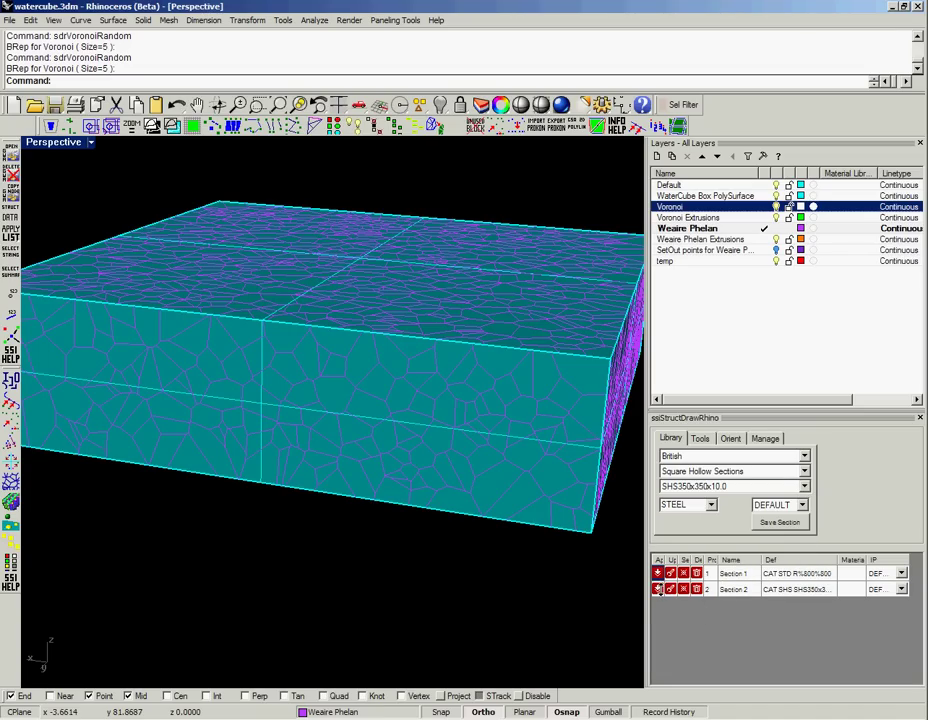
Step: Apply Section 2 as structural attributes to all the Voronoi curves on the box
{"action": "left_click_drag", "start_coordinate": [657, 589], "coordinate": [445, 576]}
{"action": "scroll", "coordinate": [441, 580], "scroll_direction": "down", "scroll_amount": 3}
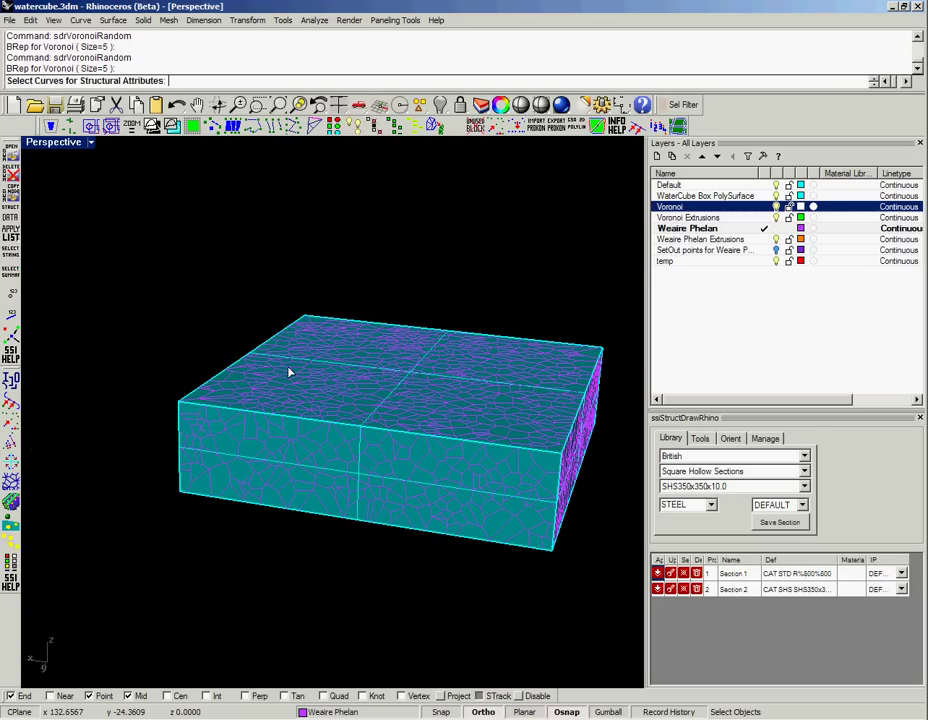
{"action": "left_click_drag", "start_coordinate": [128, 246], "coordinate": [623, 534]}
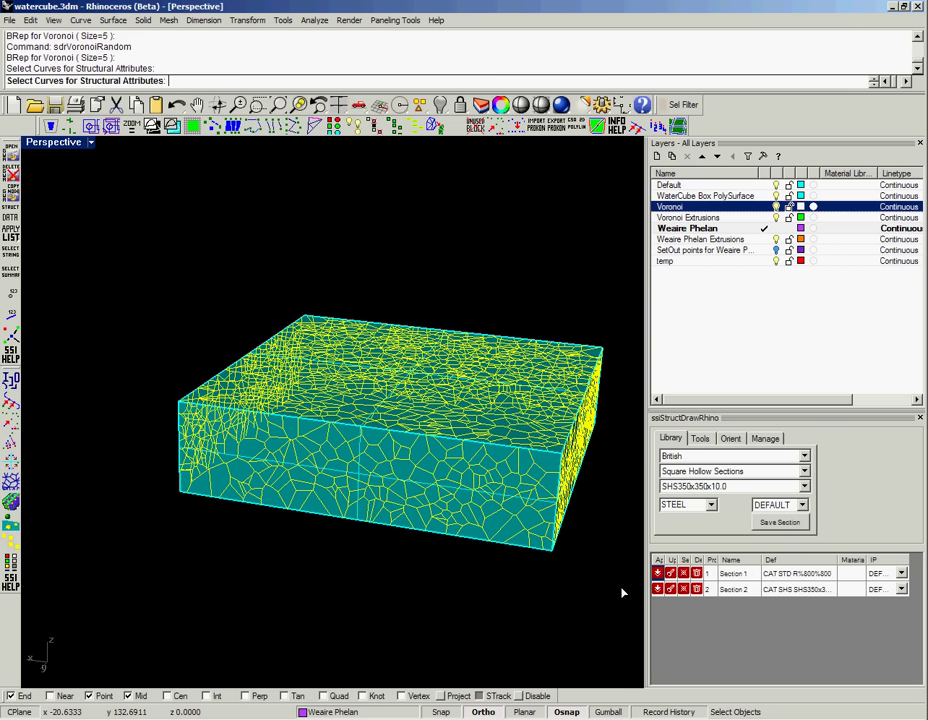
{"action": "key", "text": "Return"}
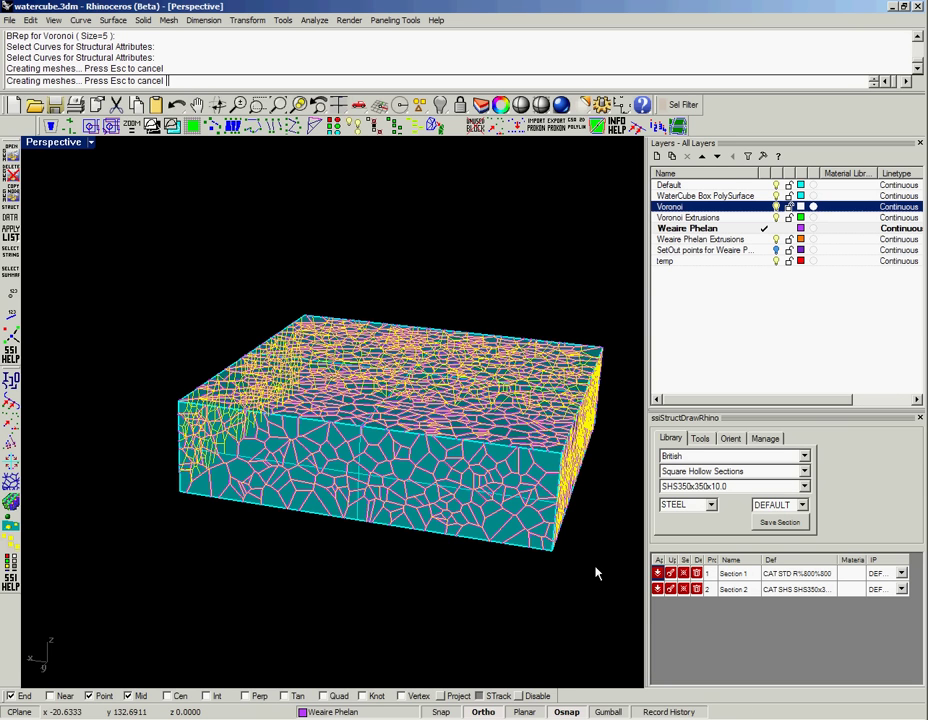
Step: Examine the square hollow members close up along the box's edges and at its front corner
{"action": "scroll", "coordinate": [550, 465], "scroll_direction": "up", "scroll_amount": 5}
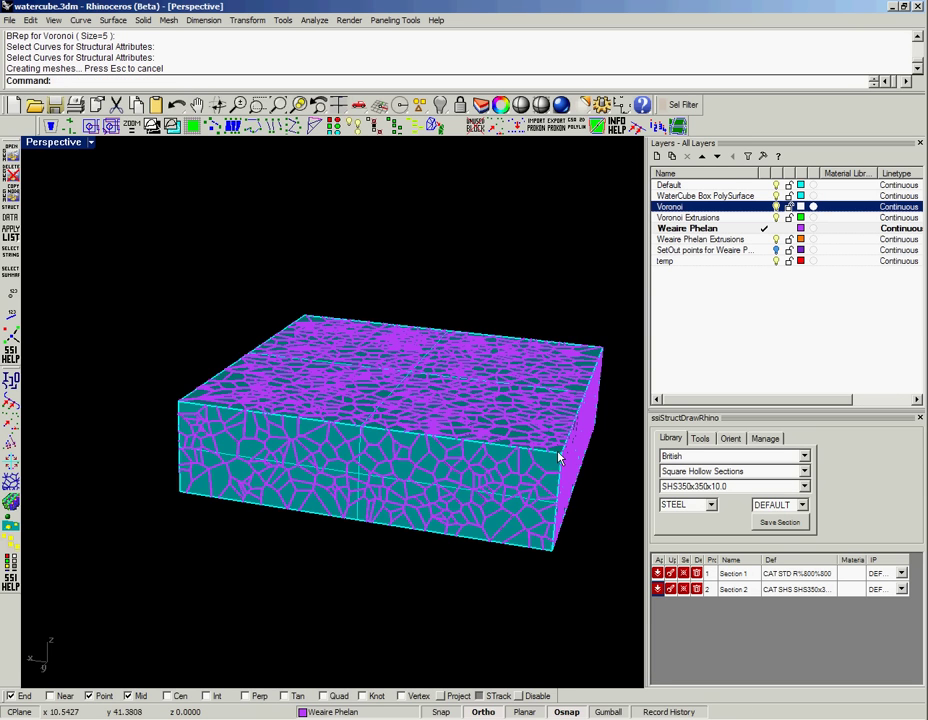
{"action": "scroll", "coordinate": [545, 451], "scroll_direction": "up", "scroll_amount": 4}
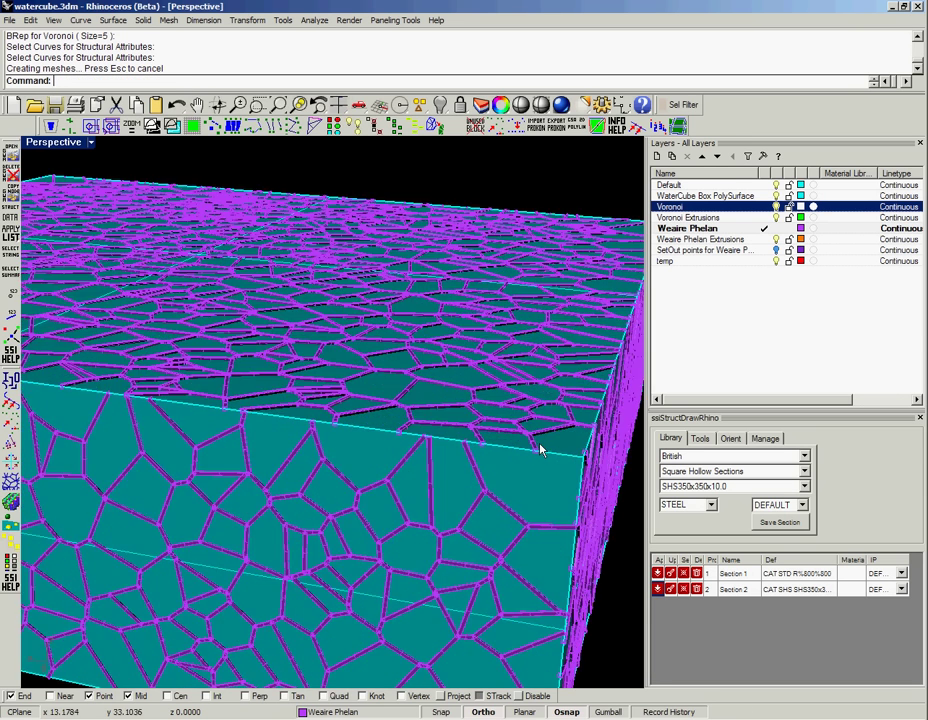
{"action": "scroll", "coordinate": [540, 451], "scroll_direction": "up", "scroll_amount": 3}
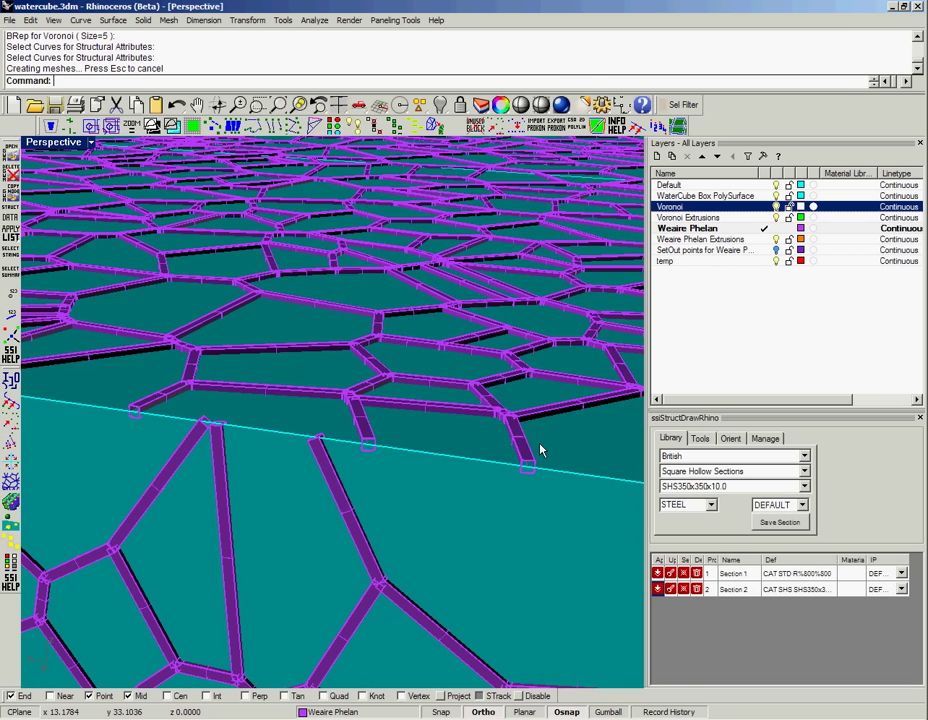
{"action": "scroll", "coordinate": [535, 446], "scroll_direction": "down", "scroll_amount": 4}
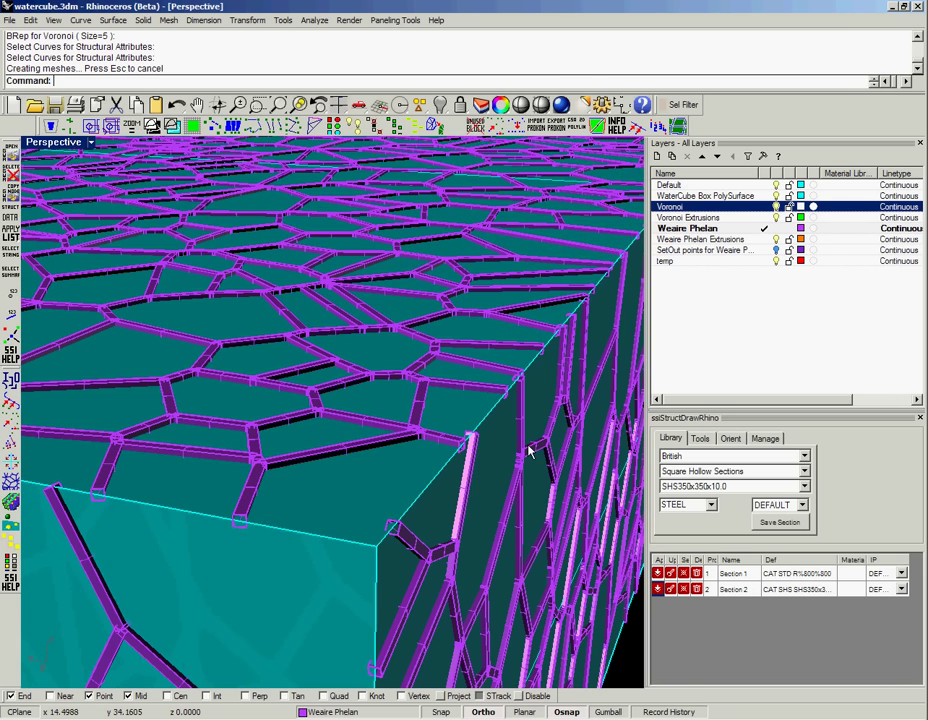
{"action": "scroll", "coordinate": [376, 534], "scroll_direction": "up", "scroll_amount": 5}
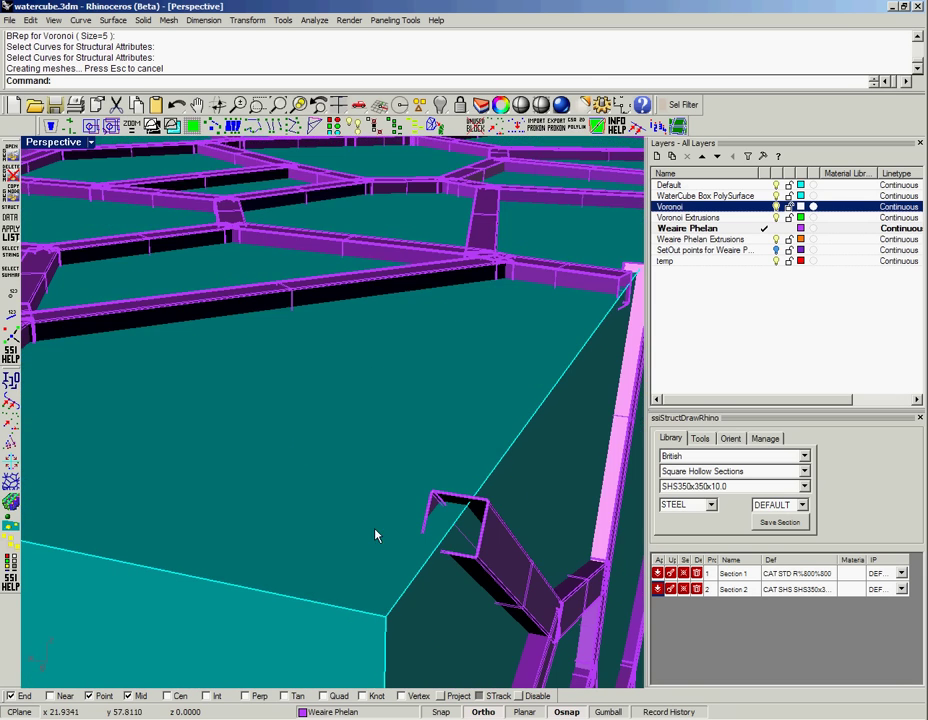
{"action": "scroll", "coordinate": [476, 529], "scroll_direction": "down", "scroll_amount": 3}
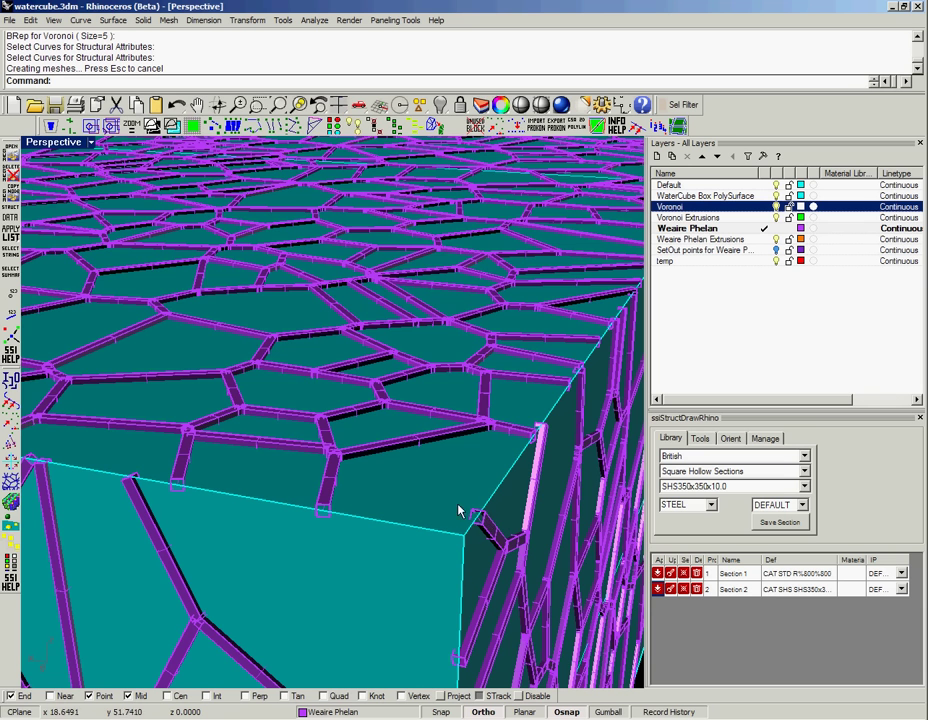
{"action": "scroll", "coordinate": [394, 445], "scroll_direction": "down", "scroll_amount": 3}
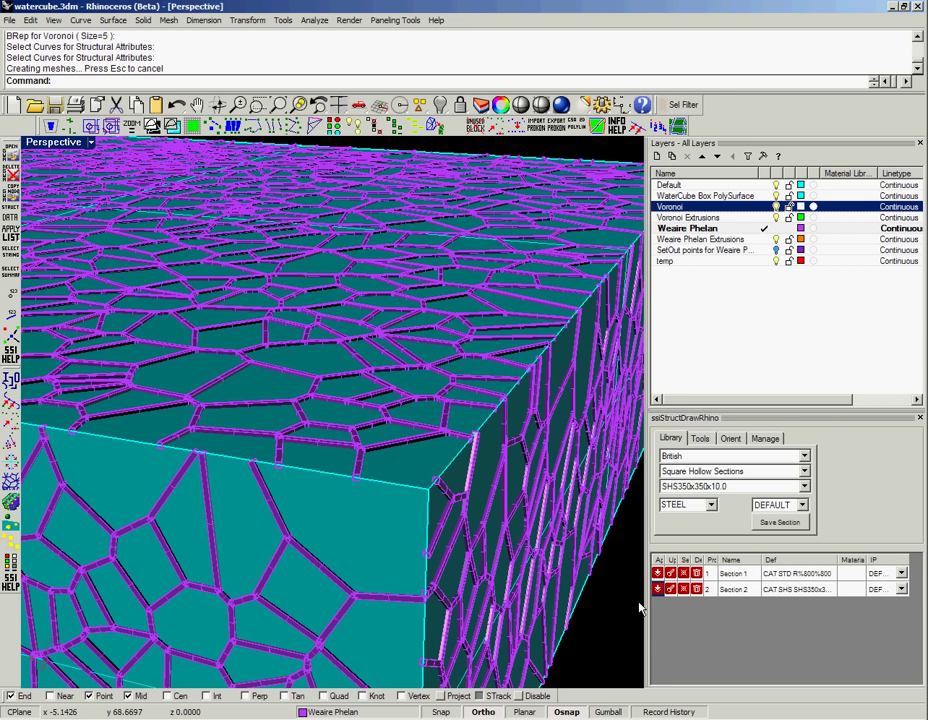
Step: Update Section 2 to the British Universal Columns profile UC152x152x23 and inspect a resulting member near the box's edge
{"action": "left_click", "coordinate": [708, 475]}
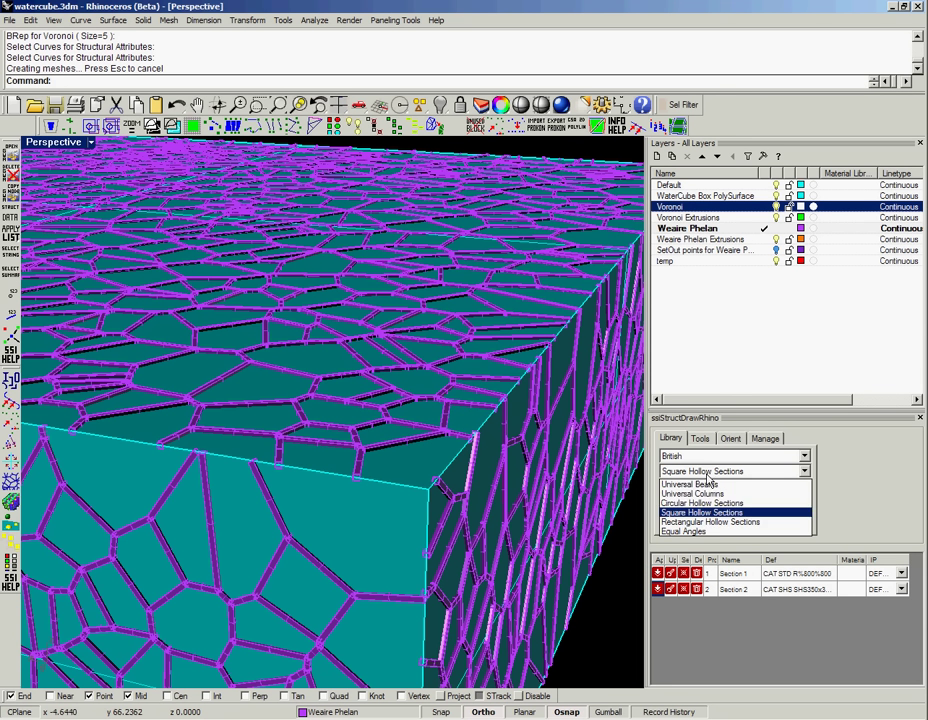
{"action": "left_click", "coordinate": [706, 494]}
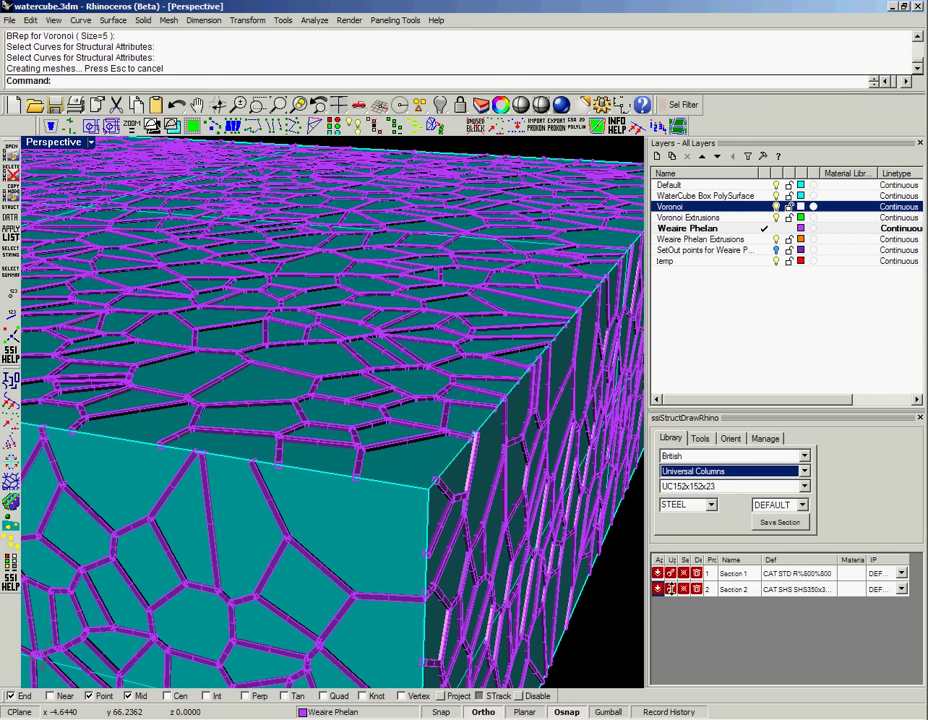
{"action": "left_click", "coordinate": [671, 589]}
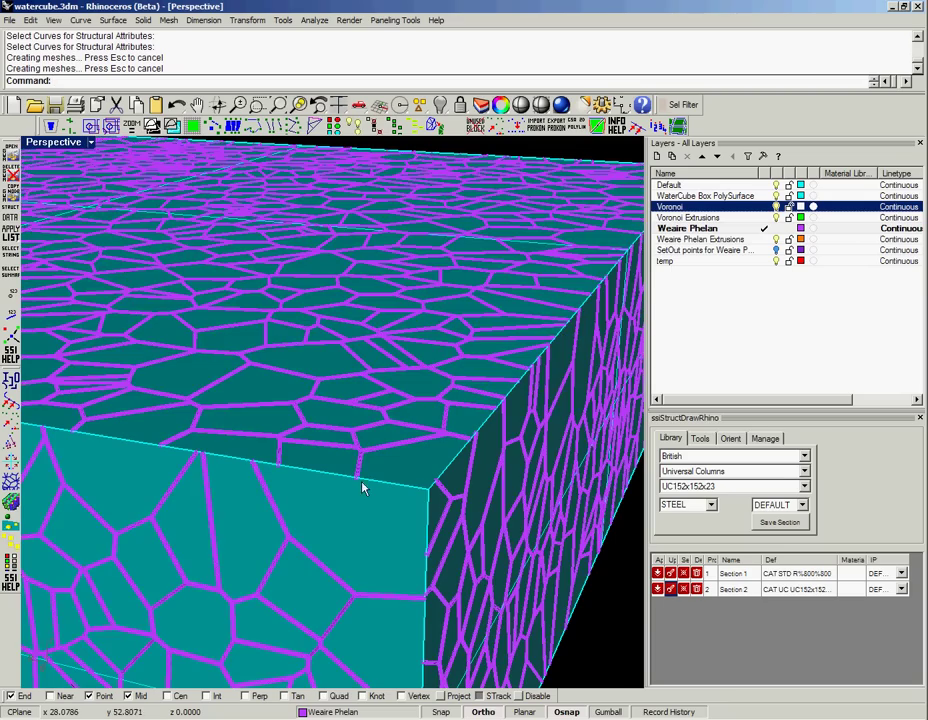
{"action": "scroll", "coordinate": [364, 476], "scroll_direction": "up", "scroll_amount": 6}
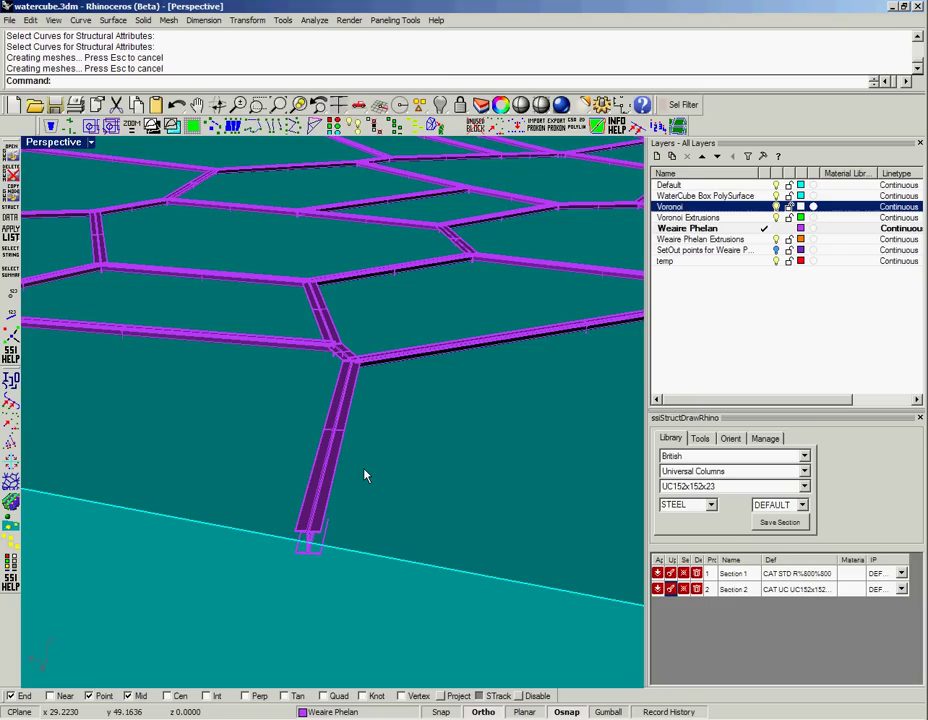
{"action": "scroll", "coordinate": [364, 476], "scroll_direction": "down", "scroll_amount": 6}
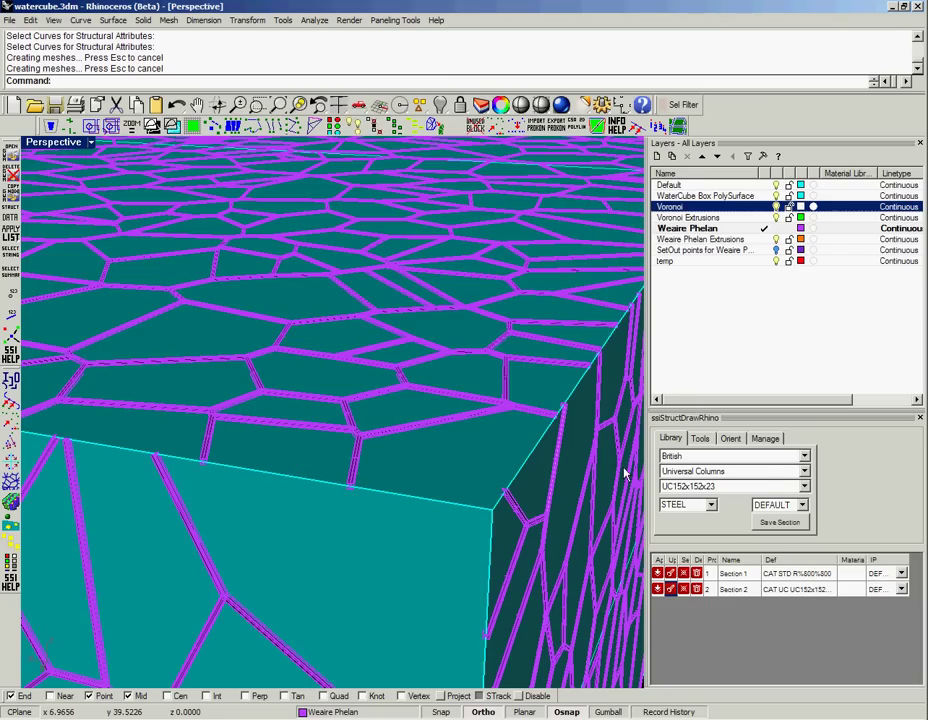
Step: Update Section 2 to the userExample library's alpha profile charlie and inspect the resulting members up close
{"action": "left_click", "coordinate": [766, 457]}
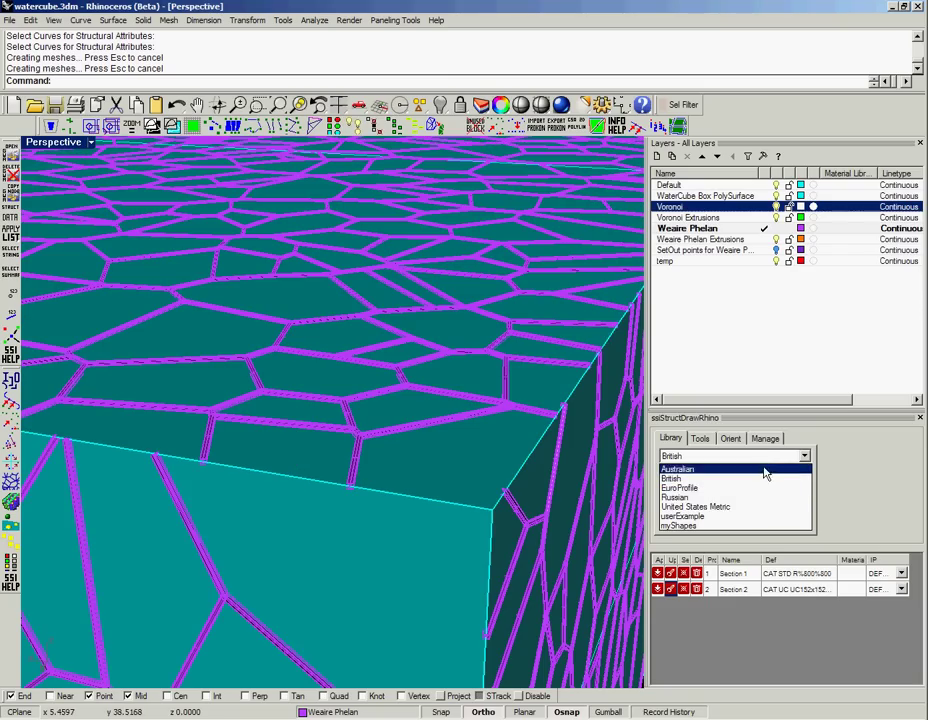
{"action": "left_click", "coordinate": [736, 516]}
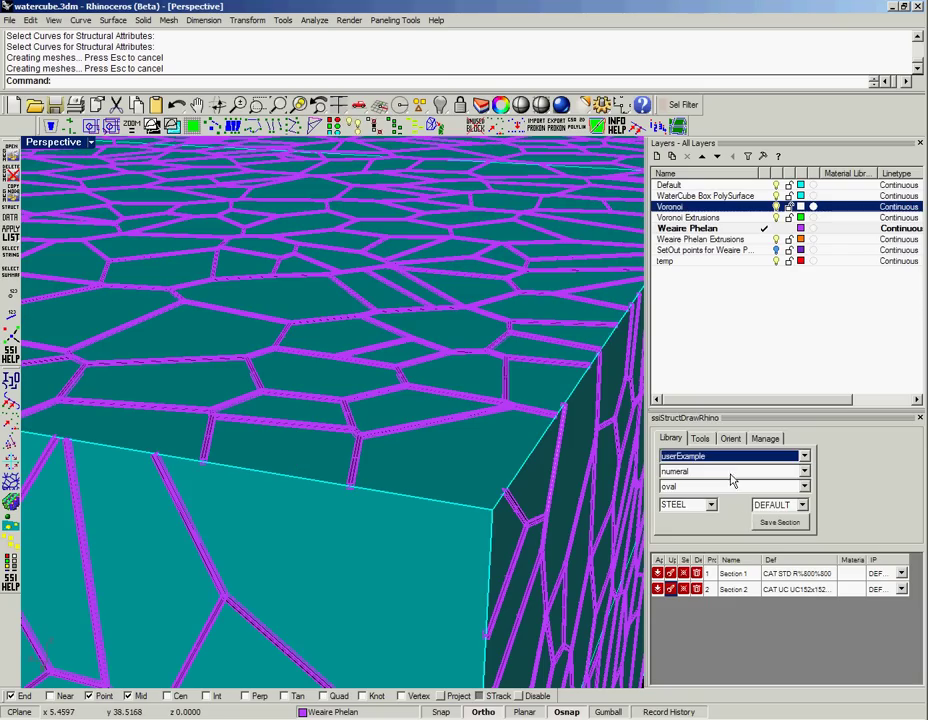
{"action": "left_click", "coordinate": [731, 480]}
{"action": "left_click", "coordinate": [727, 499]}
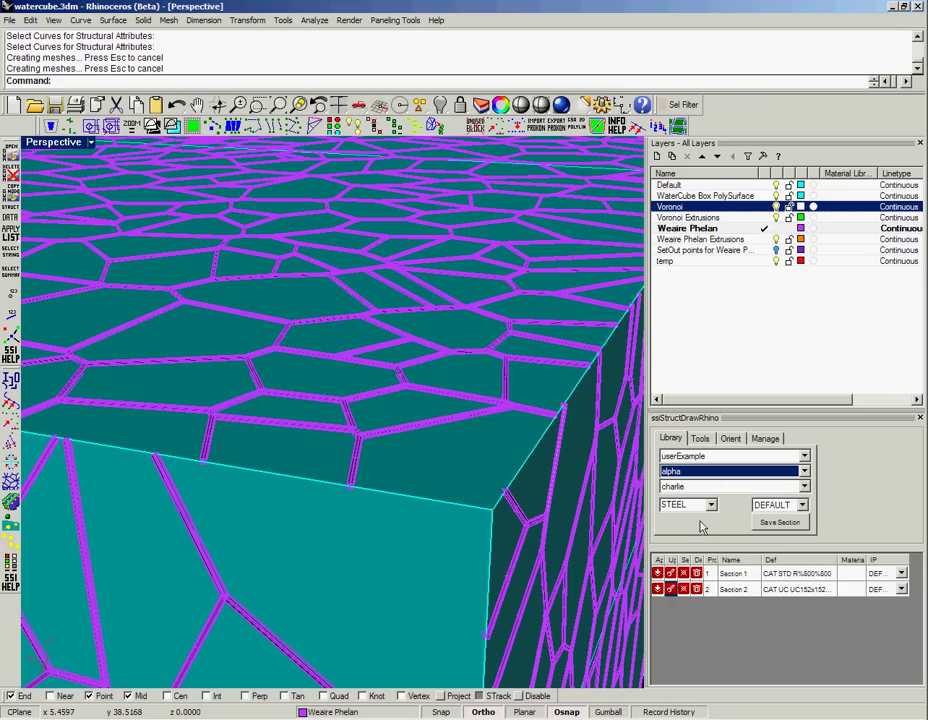
{"action": "left_click", "coordinate": [670, 589]}
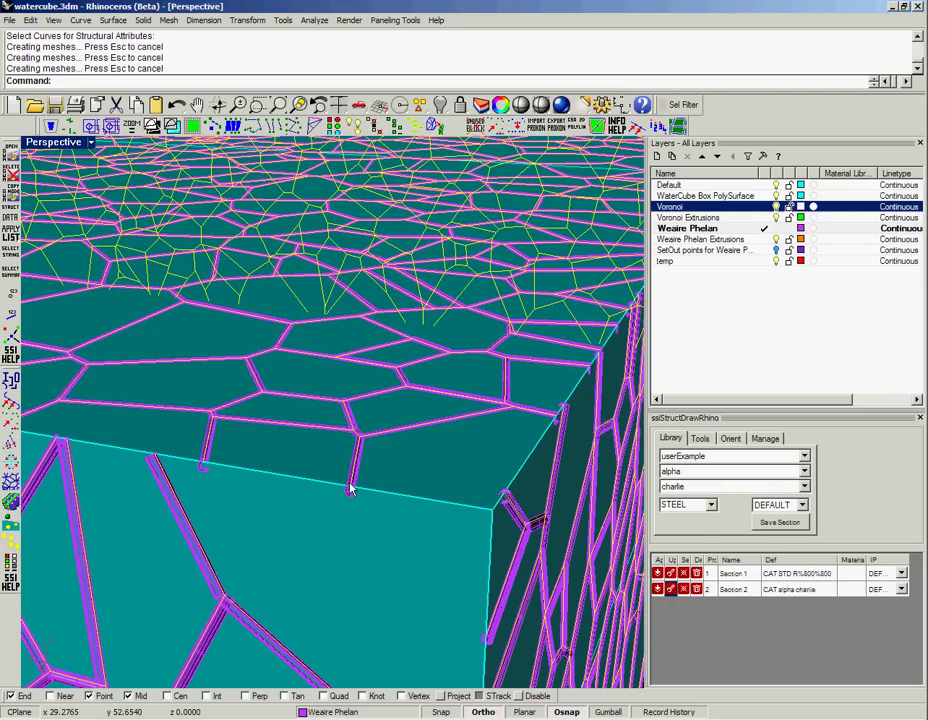
{"action": "scroll", "coordinate": [350, 488], "scroll_direction": "up", "scroll_amount": 3}
{"action": "scroll", "coordinate": [351, 489], "scroll_direction": "up", "scroll_amount": 3}
{"action": "right_click_drag", "start_coordinate": [351, 489], "coordinate": [369, 468]}
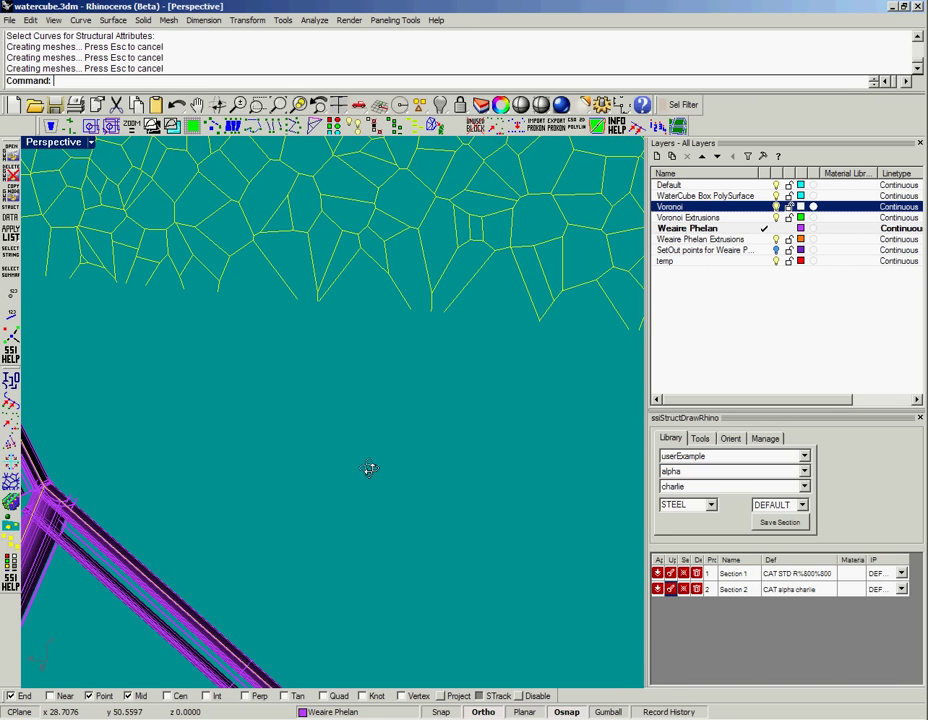
{"action": "scroll", "coordinate": [369, 474], "scroll_direction": "down", "scroll_amount": 4}
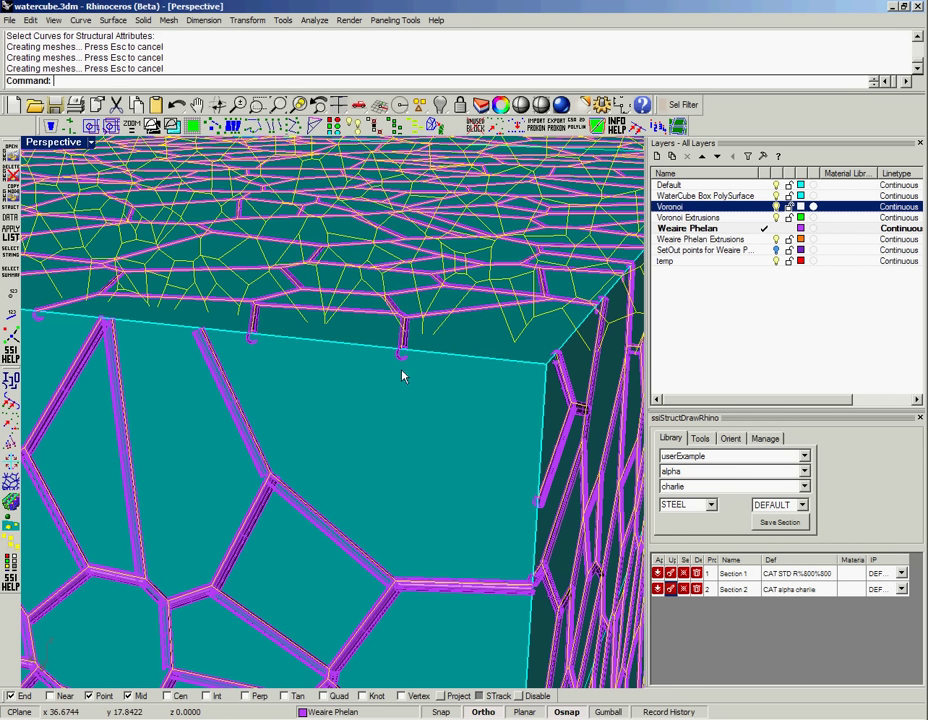
Step: Delete Section 2 and Section 1 from the list of saved sections
{"action": "left_click", "coordinate": [697, 589]}
{"action": "left_click", "coordinate": [697, 588]}
{"action": "left_click", "coordinate": [697, 573]}
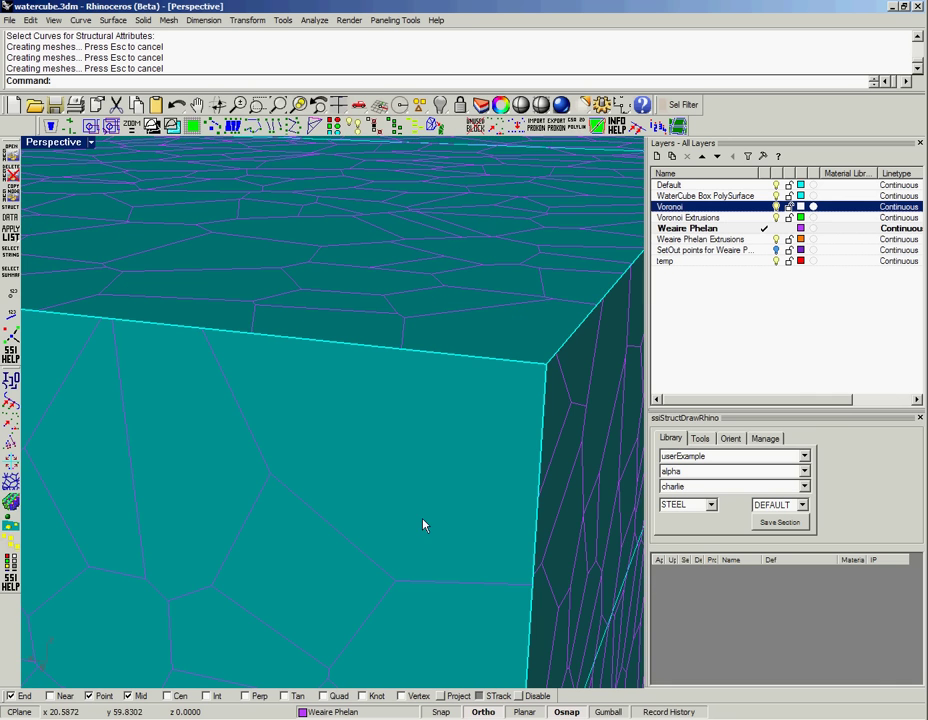
Step: Save a new section using the British library's Square Hollow Sections profile SHS350x350x10.0 in steel
{"action": "left_click", "coordinate": [441, 383]}
{"action": "scroll", "coordinate": [441, 383], "scroll_direction": "down", "scroll_amount": 5}
{"action": "left_click", "coordinate": [583, 508]}
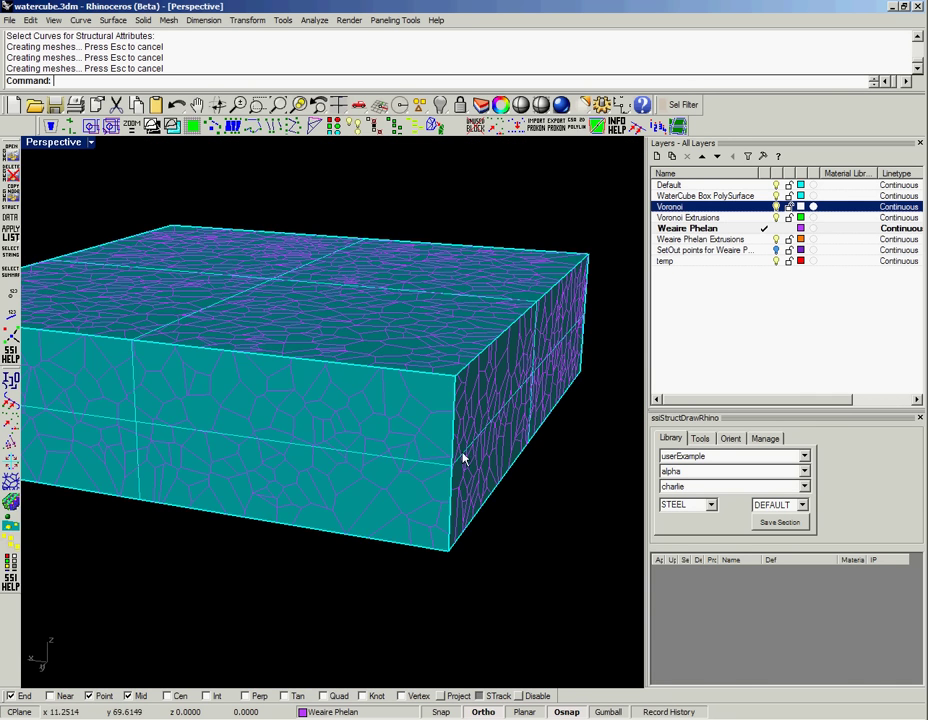
{"action": "scroll", "coordinate": [458, 346], "scroll_direction": "up", "scroll_amount": 6}
{"action": "right_click_drag", "start_coordinate": [489, 387], "coordinate": [485, 383]}
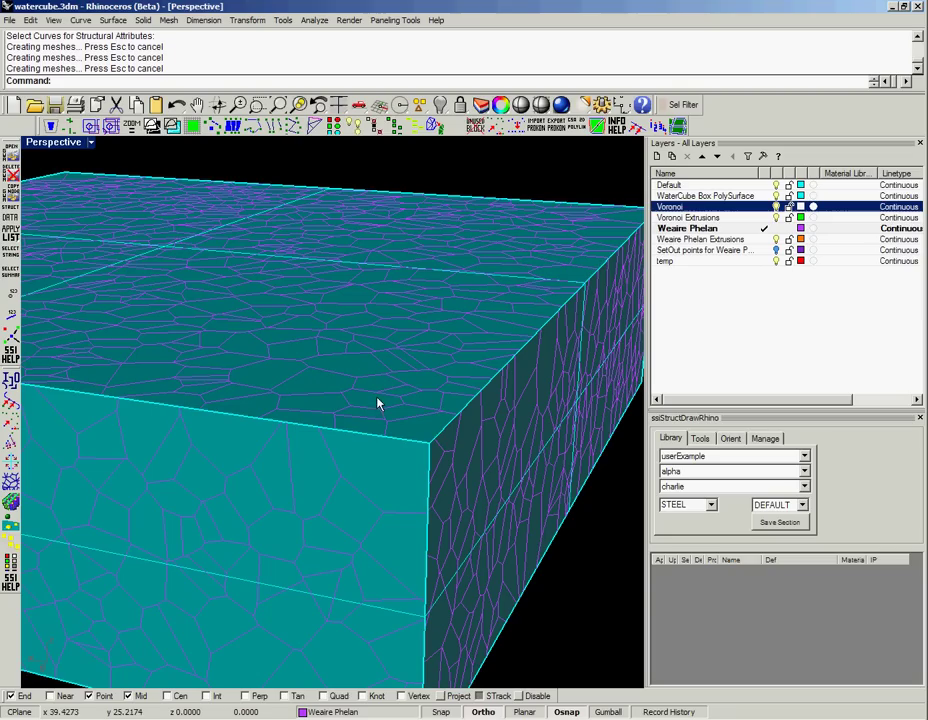
{"action": "left_click", "coordinate": [695, 458]}
{"action": "left_click", "coordinate": [672, 478]}
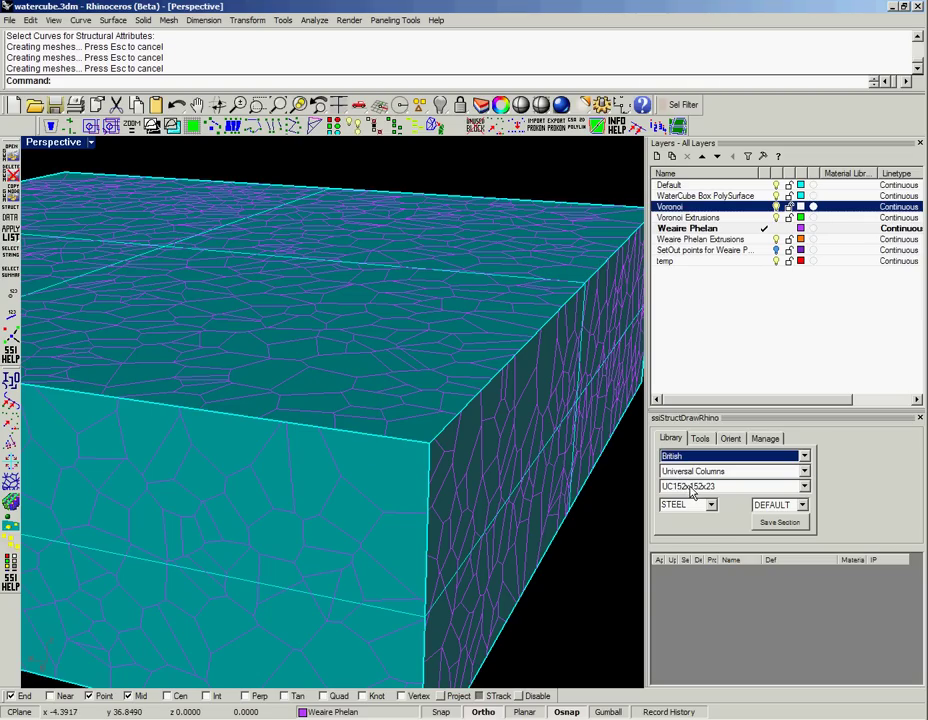
{"action": "left_click", "coordinate": [695, 487]}
{"action": "left_click", "coordinate": [694, 497]}
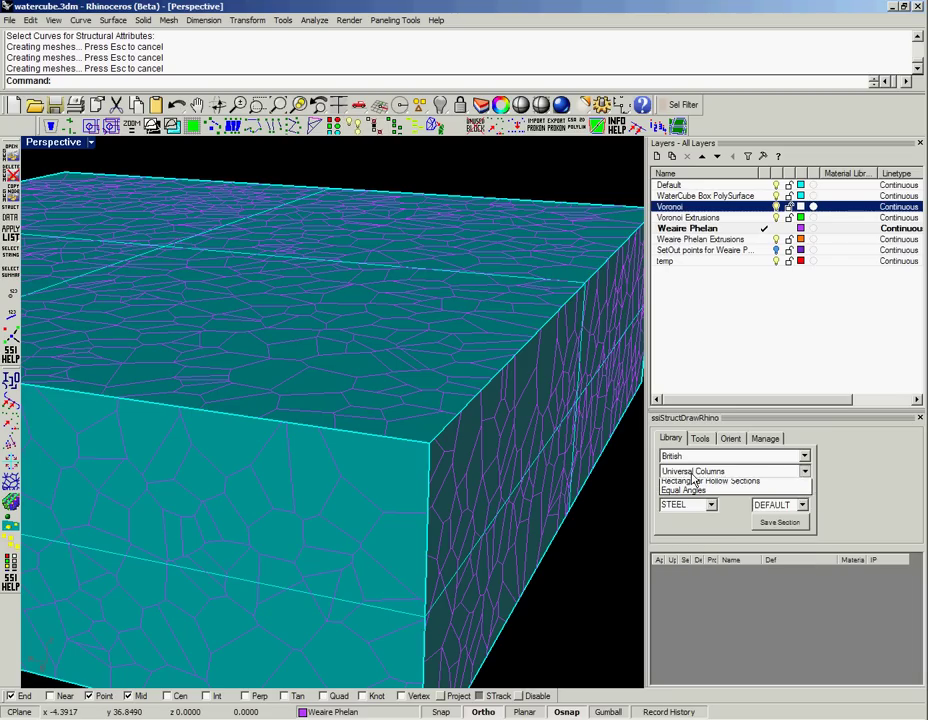
{"action": "left_click", "coordinate": [697, 471]}
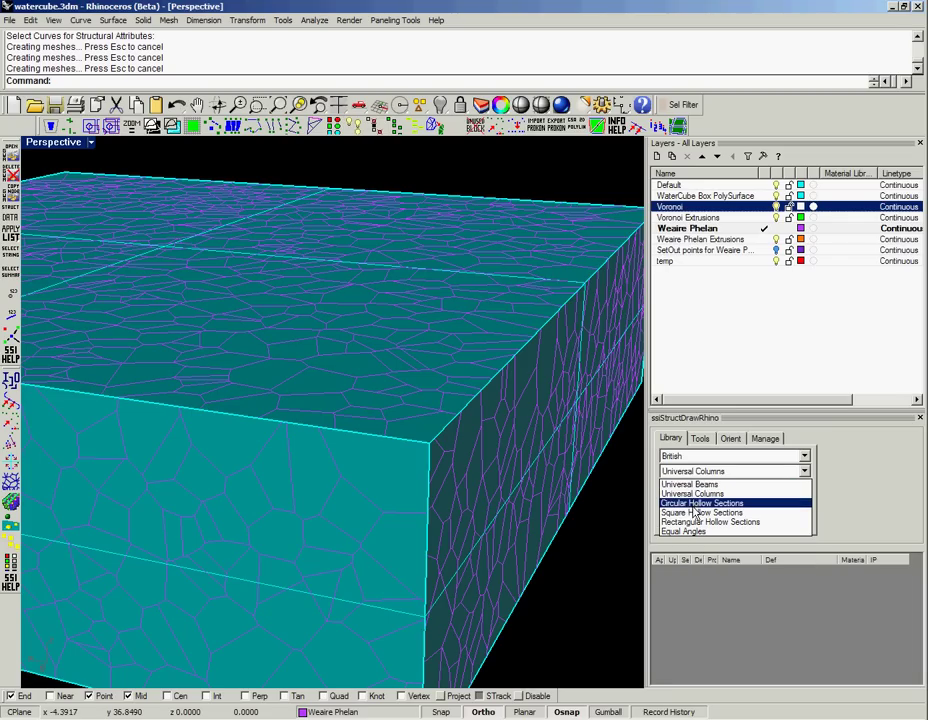
{"action": "left_click", "coordinate": [697, 512]}
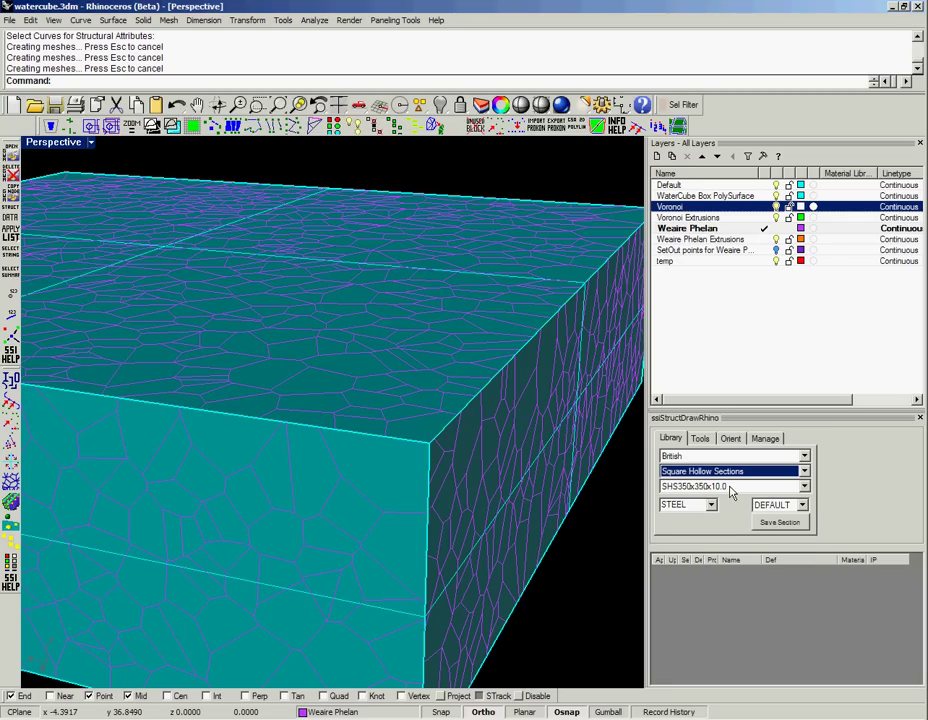
{"action": "left_click", "coordinate": [791, 526]}
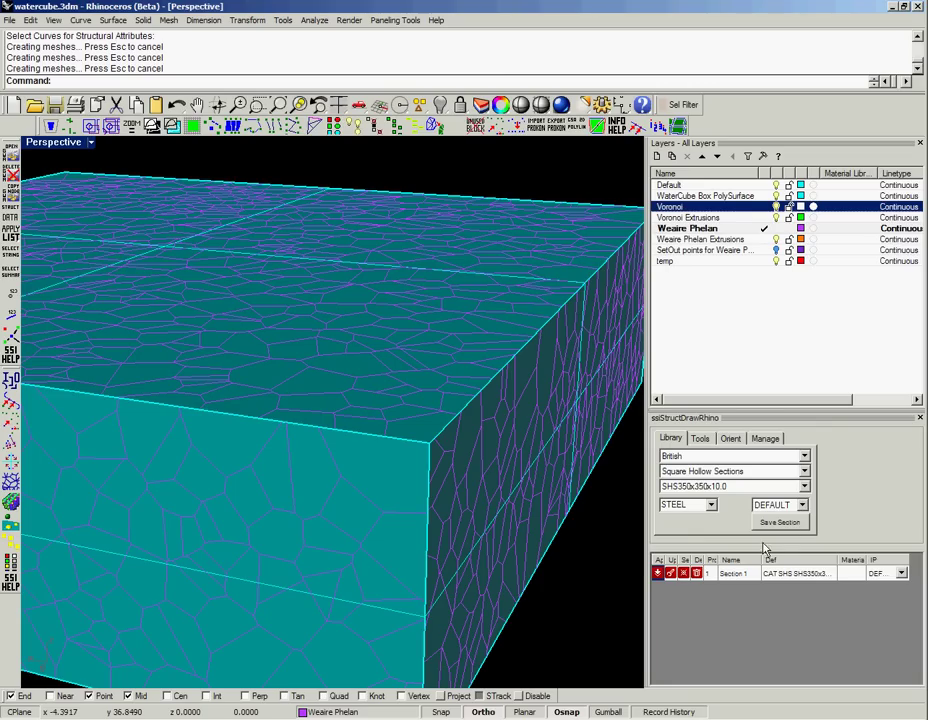
Step: Apply Section 1 to all the pattern curves on the box, keeping the DEFAULT insertion point
{"action": "left_click", "coordinate": [806, 511]}
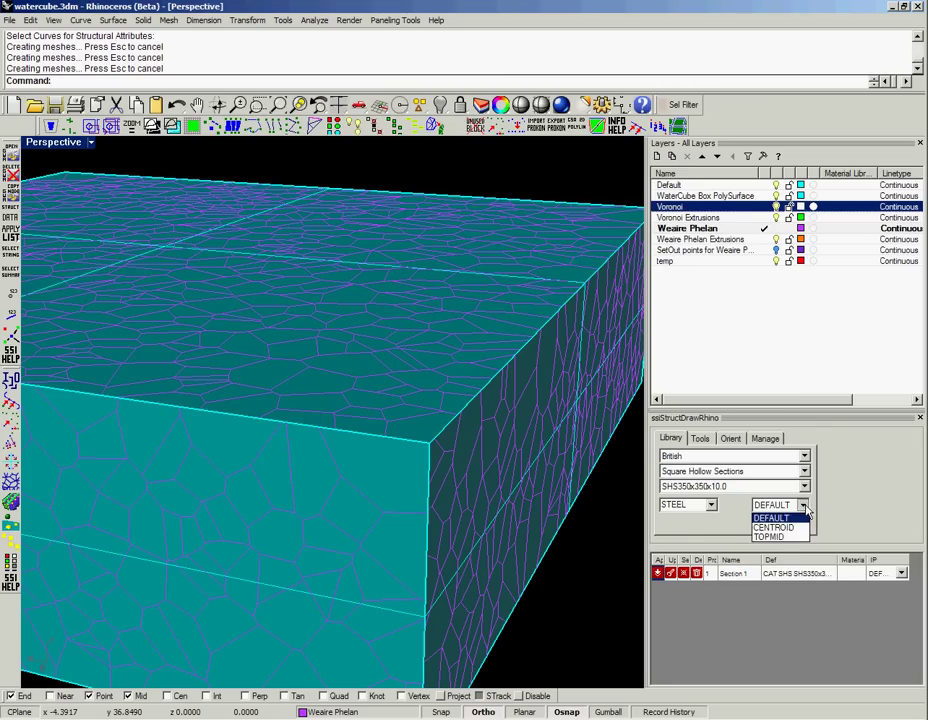
{"action": "left_click", "coordinate": [729, 533]}
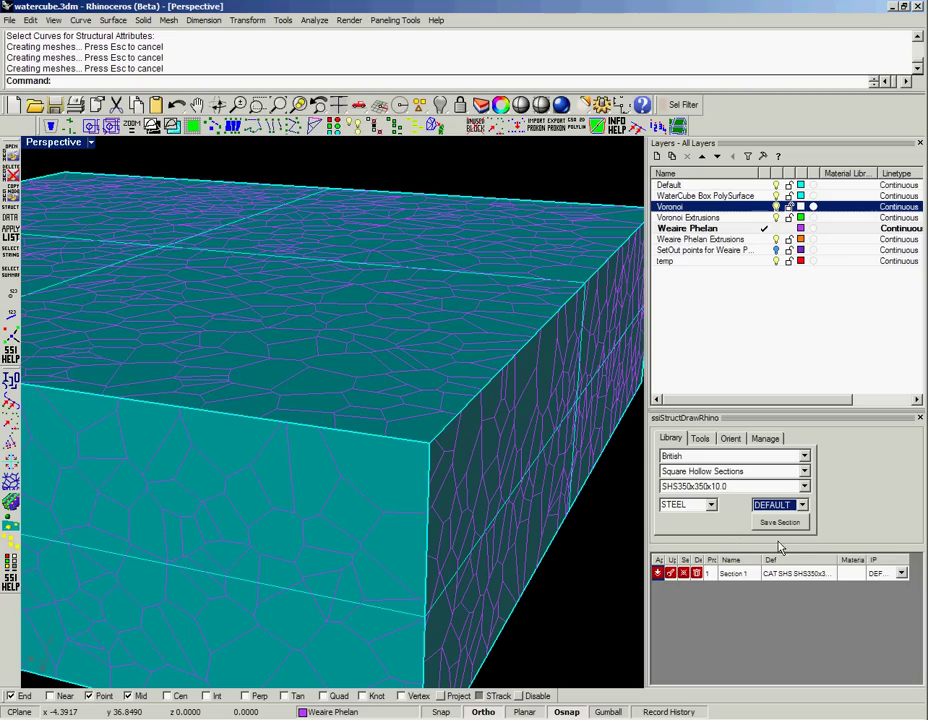
{"action": "left_click", "coordinate": [656, 573]}
{"action": "scroll", "coordinate": [572, 572], "scroll_direction": "down", "scroll_amount": 8}
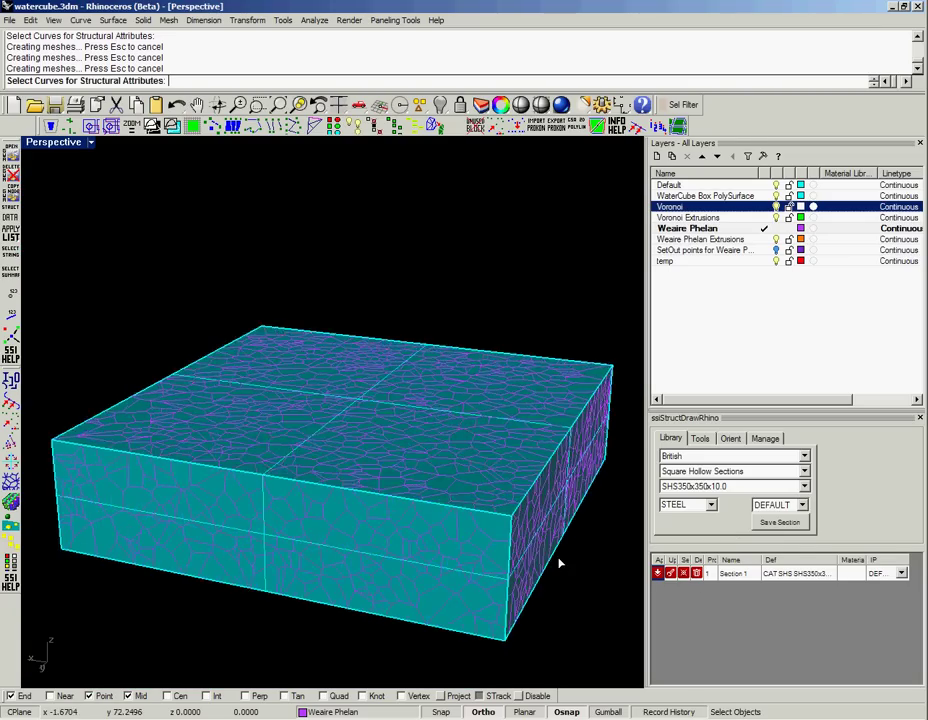
{"action": "left_click_drag", "start_coordinate": [135, 368], "coordinate": [620, 650]}
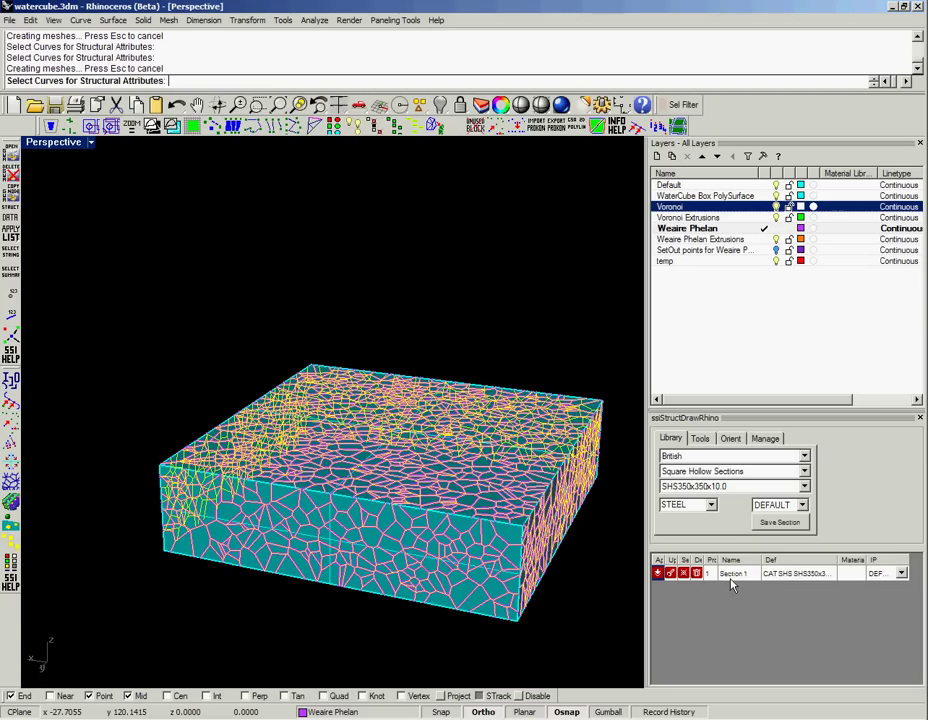
{"action": "right_click", "coordinate": [594, 532]}
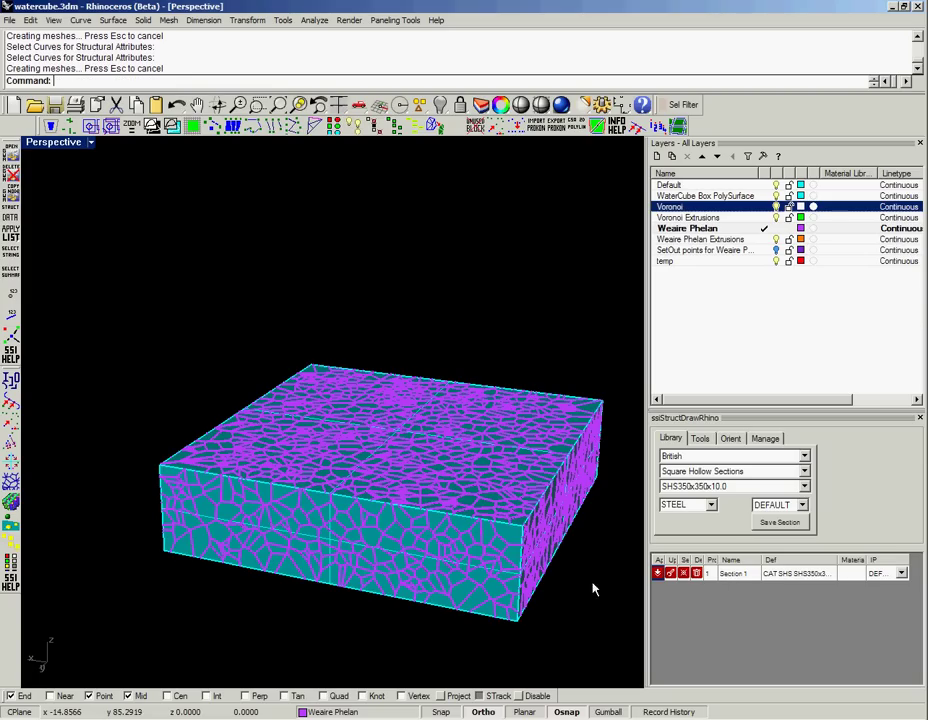
Step: Set Section 1's insertion point to TOPMID
{"action": "left_click", "coordinate": [901, 574]}
{"action": "left_click", "coordinate": [901, 573]}
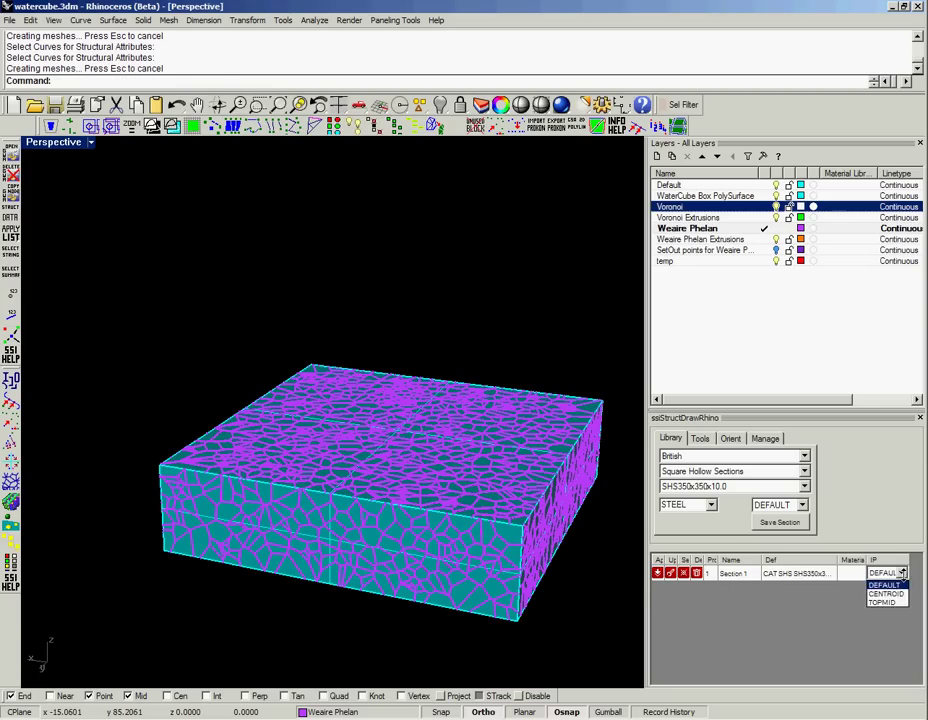
{"action": "left_click", "coordinate": [893, 602]}
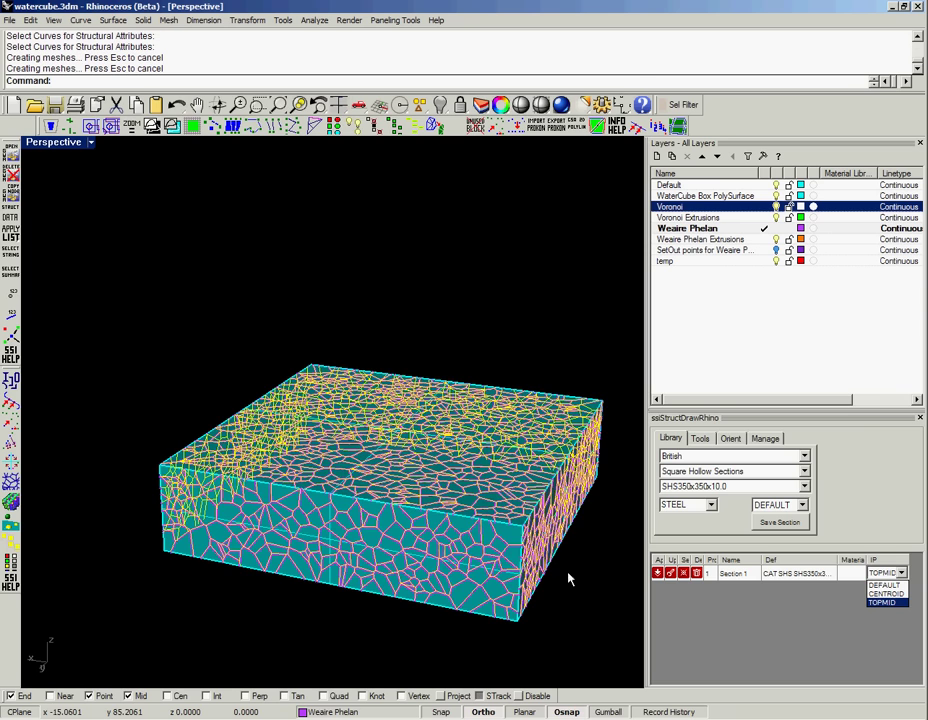
Step: Examine how the square hollow members sit relative to the box faces along the front top edge and at the front corner
{"action": "scroll", "coordinate": [519, 530], "scroll_direction": "up", "scroll_amount": 5}
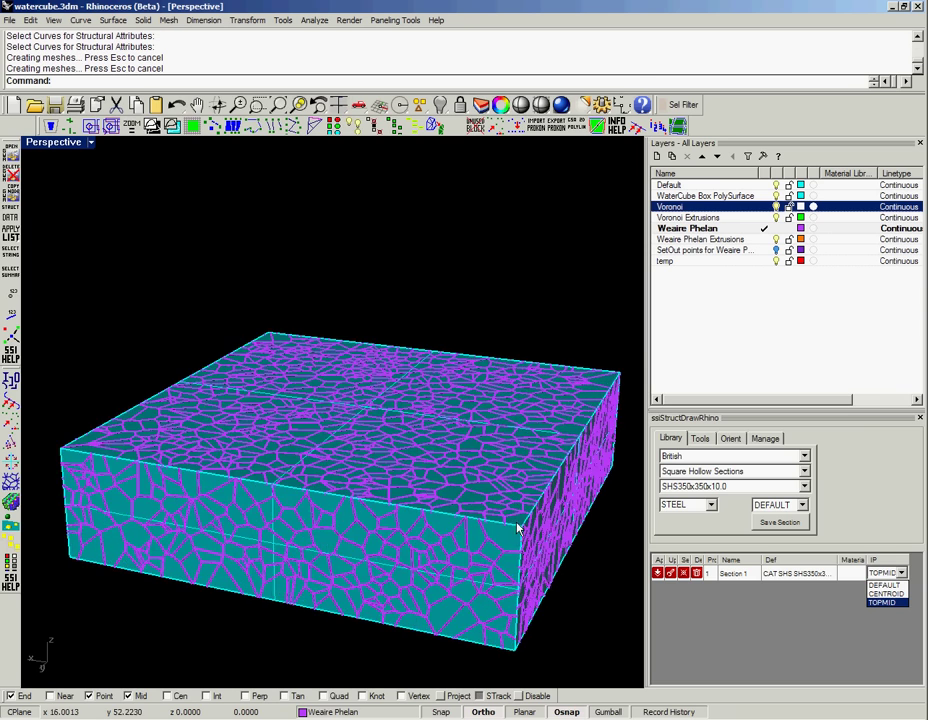
{"action": "scroll", "coordinate": [497, 528], "scroll_direction": "up", "scroll_amount": 5}
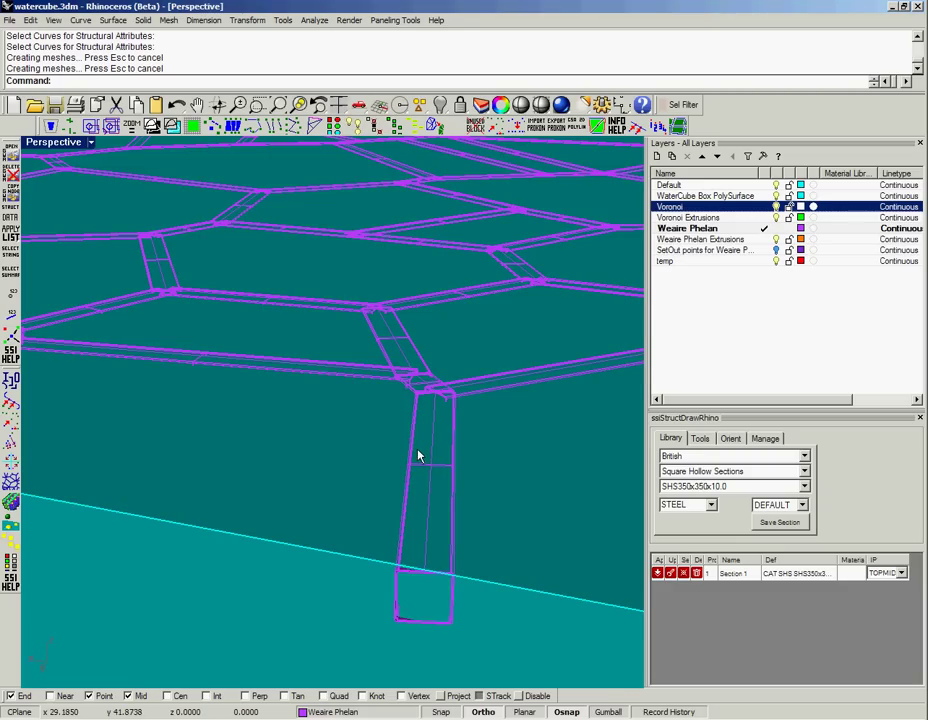
{"action": "scroll", "coordinate": [420, 455], "scroll_direction": "down", "scroll_amount": 5}
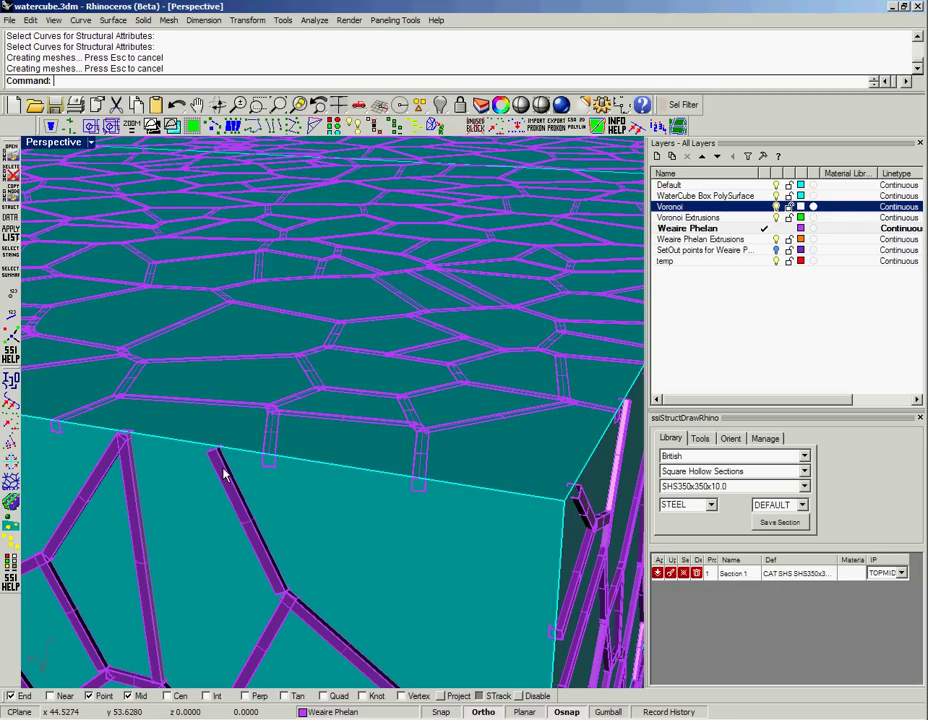
{"action": "left_click", "coordinate": [275, 577]}
{"action": "left_click", "coordinate": [285, 589]}
{"action": "scroll", "coordinate": [250, 517], "scroll_direction": "up", "scroll_amount": 3}
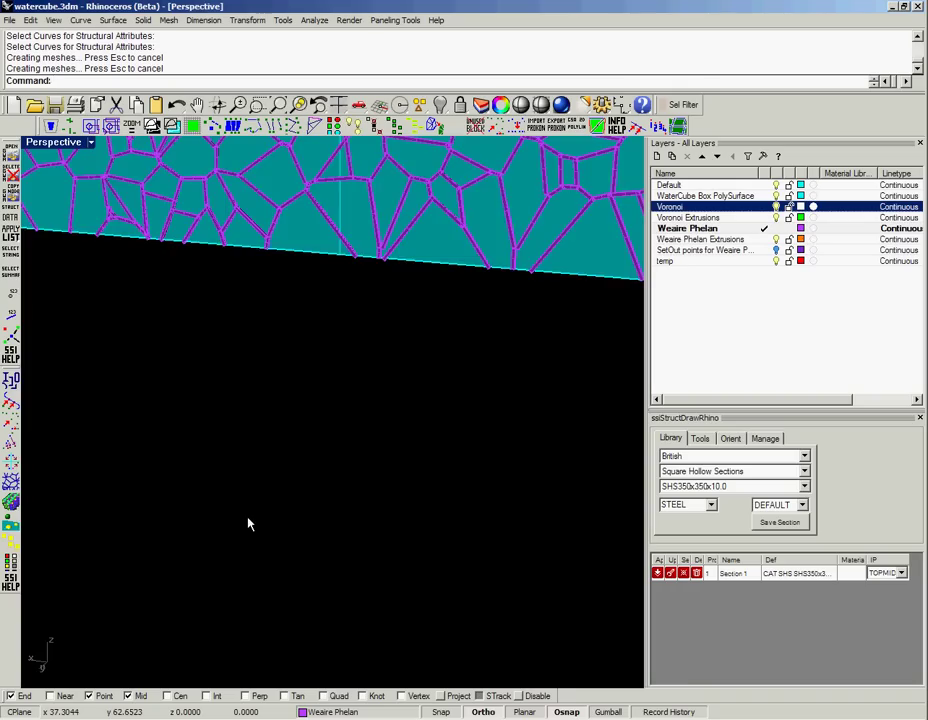
{"action": "left_click", "coordinate": [267, 516]}
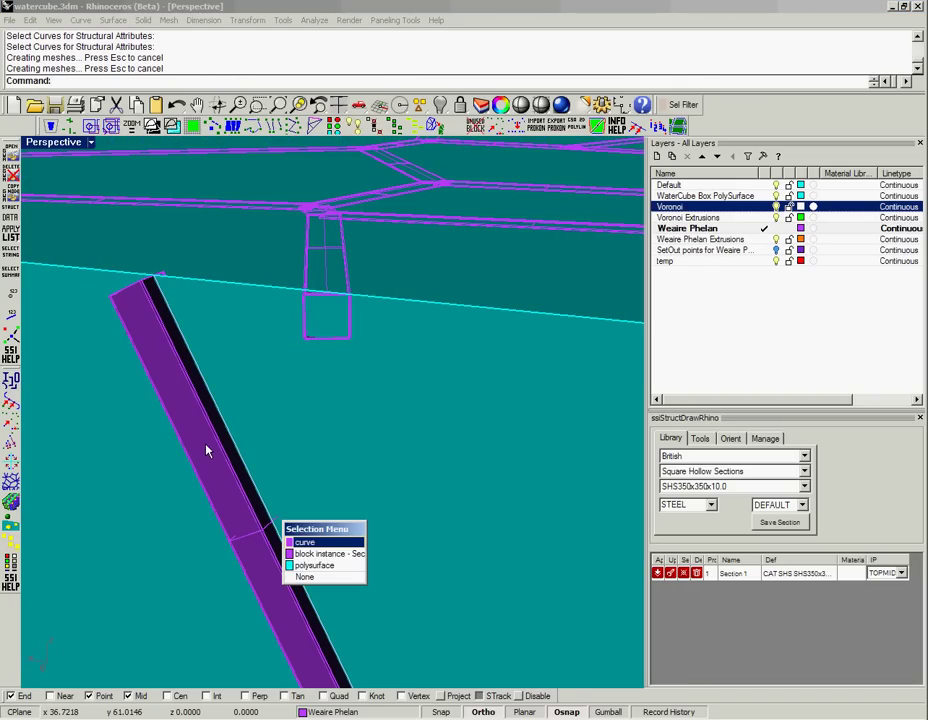
{"action": "key", "text": "Escape"}
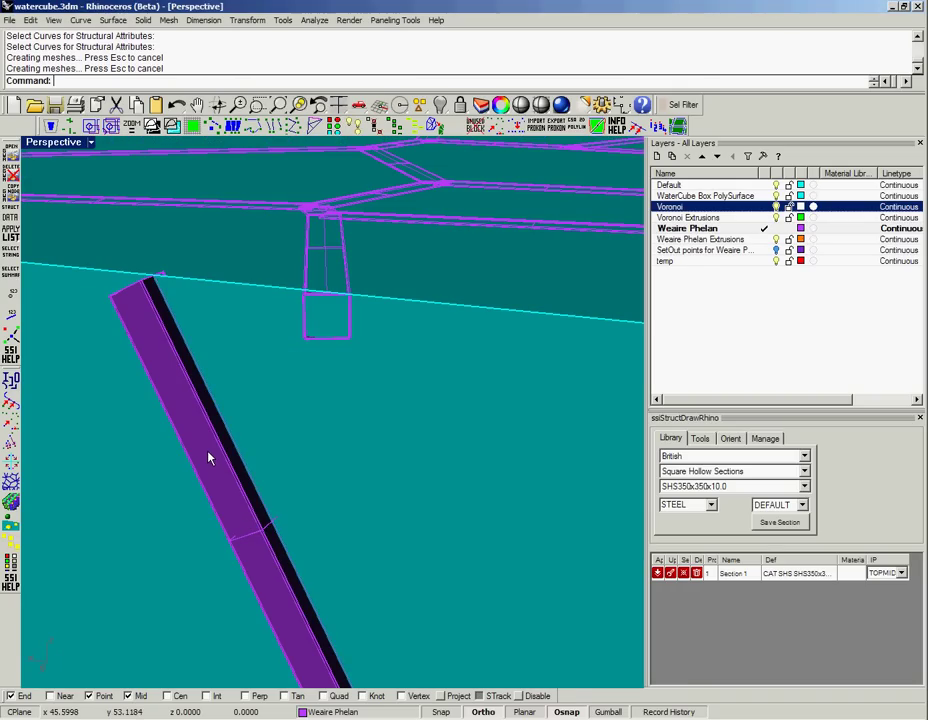
{"action": "scroll", "coordinate": [212, 455], "scroll_direction": "down", "scroll_amount": 3}
{"action": "scroll", "coordinate": [218, 452], "scroll_direction": "down", "scroll_amount": 2}
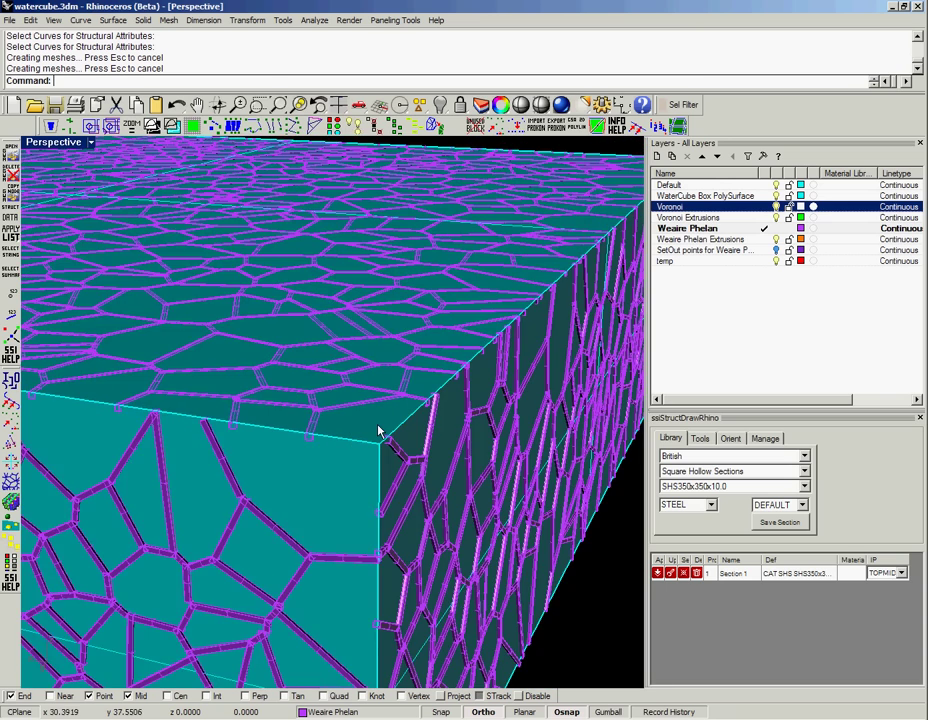
{"action": "scroll", "coordinate": [378, 431], "scroll_direction": "down", "scroll_amount": 3}
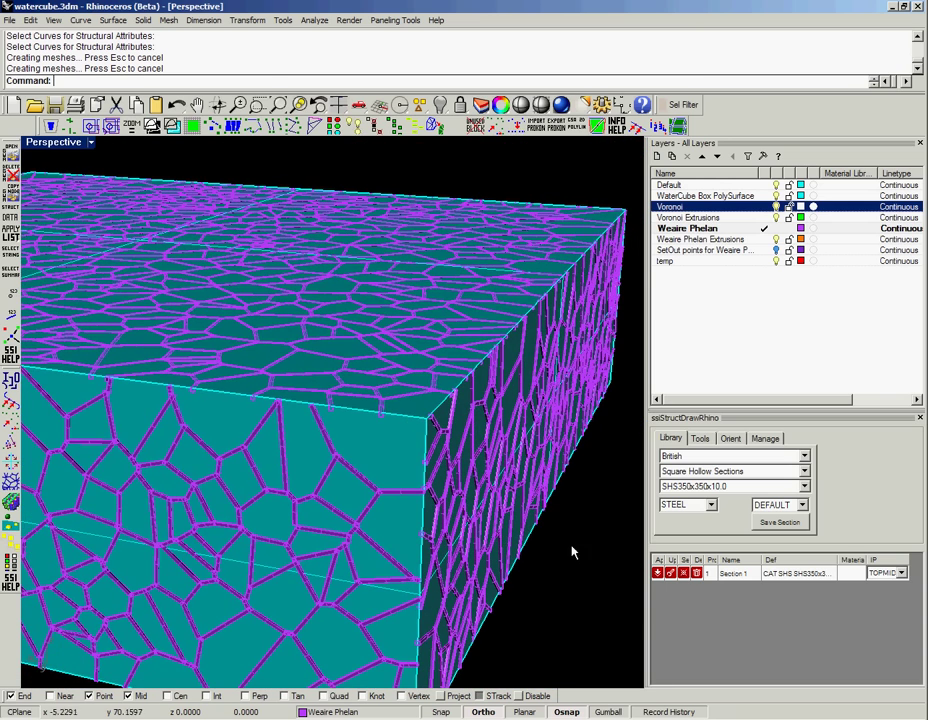
Step: Orient the curves around the box's front corner to the box surface with orient axis Y, and inspect the members there
{"action": "left_click", "coordinate": [733, 440]}
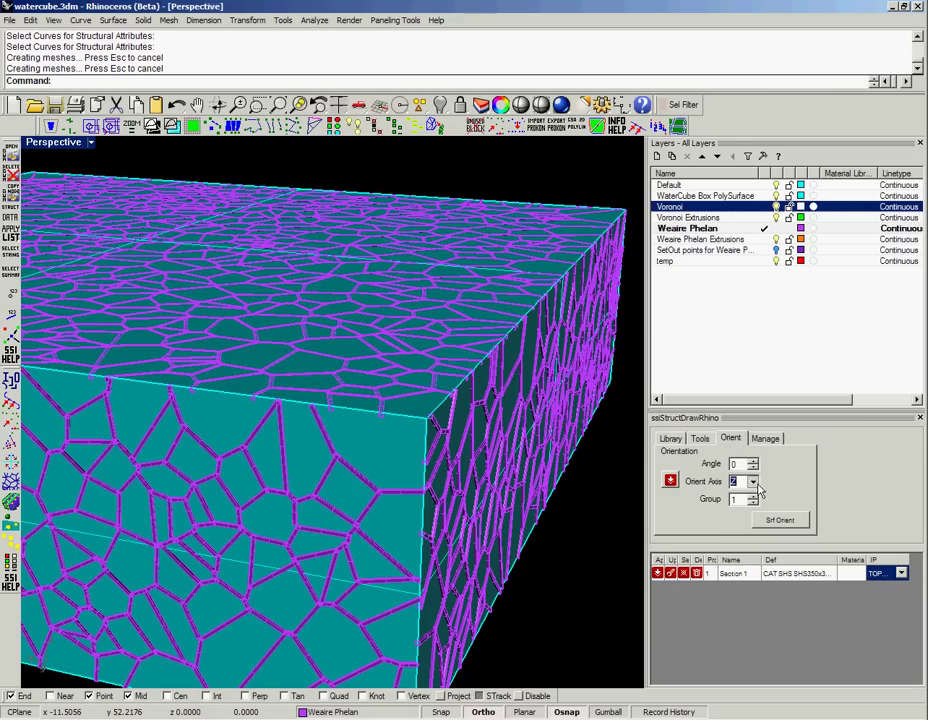
{"action": "left_click", "coordinate": [754, 482]}
{"action": "left_click", "coordinate": [741, 496]}
{"action": "left_click", "coordinate": [779, 522]}
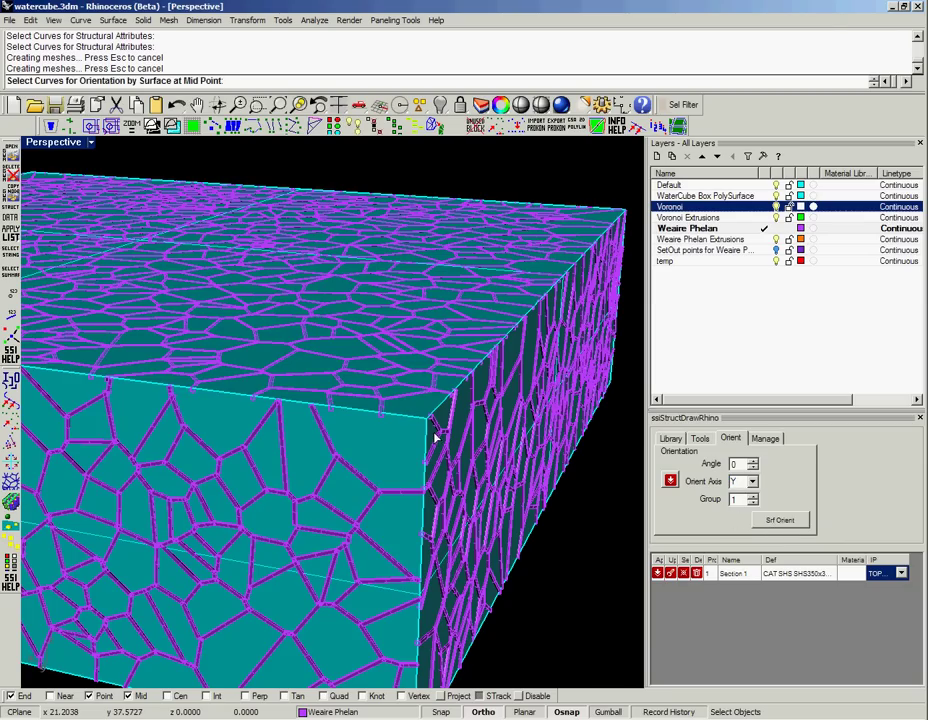
{"action": "scroll", "coordinate": [437, 437], "scroll_direction": "down", "scroll_amount": 2}
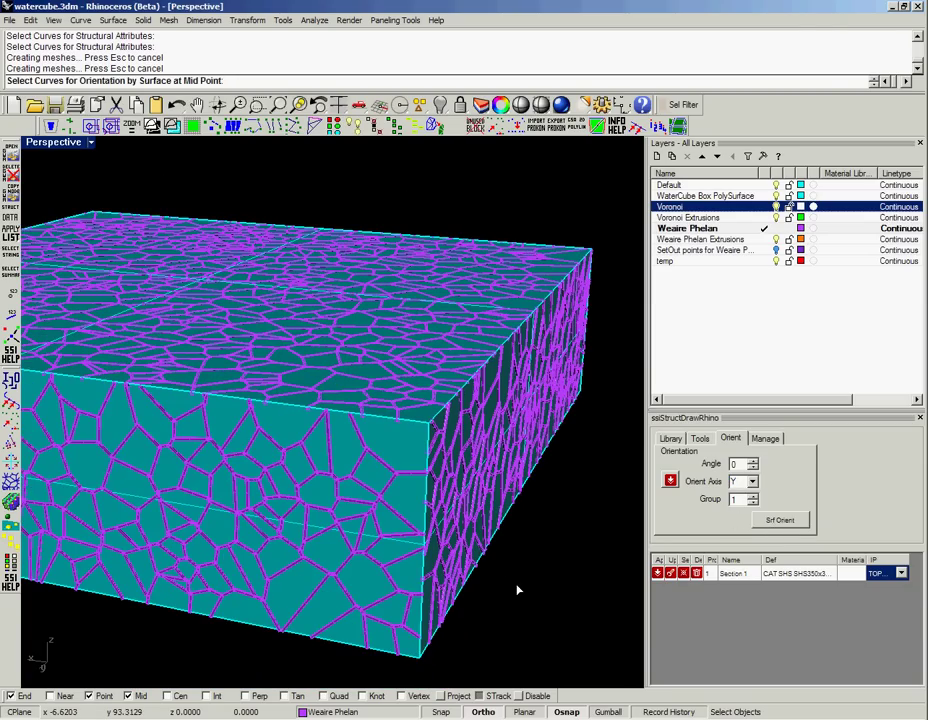
{"action": "left_click_drag", "start_coordinate": [515, 582], "coordinate": [292, 342]}
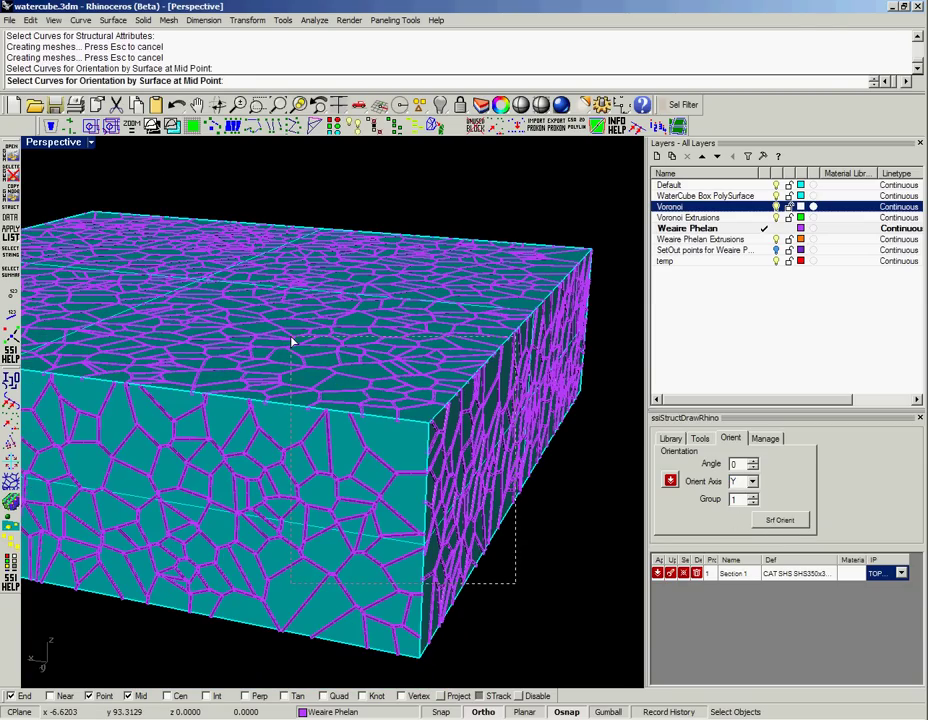
{"action": "right_click", "coordinate": [406, 423]}
{"action": "left_click", "coordinate": [410, 425]}
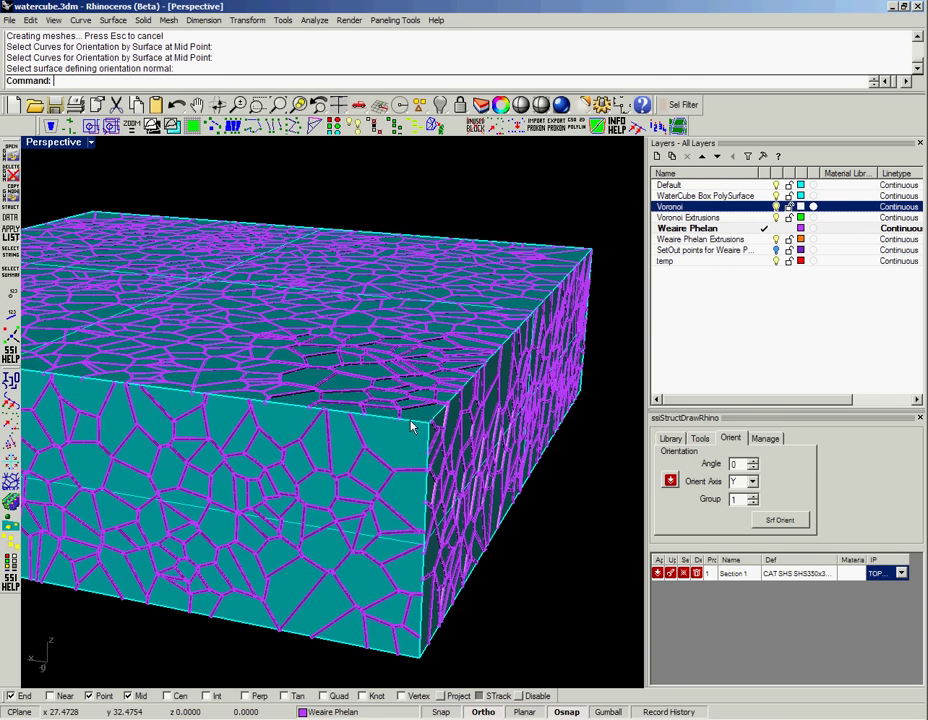
{"action": "scroll", "coordinate": [400, 423], "scroll_direction": "up", "scroll_amount": 4}
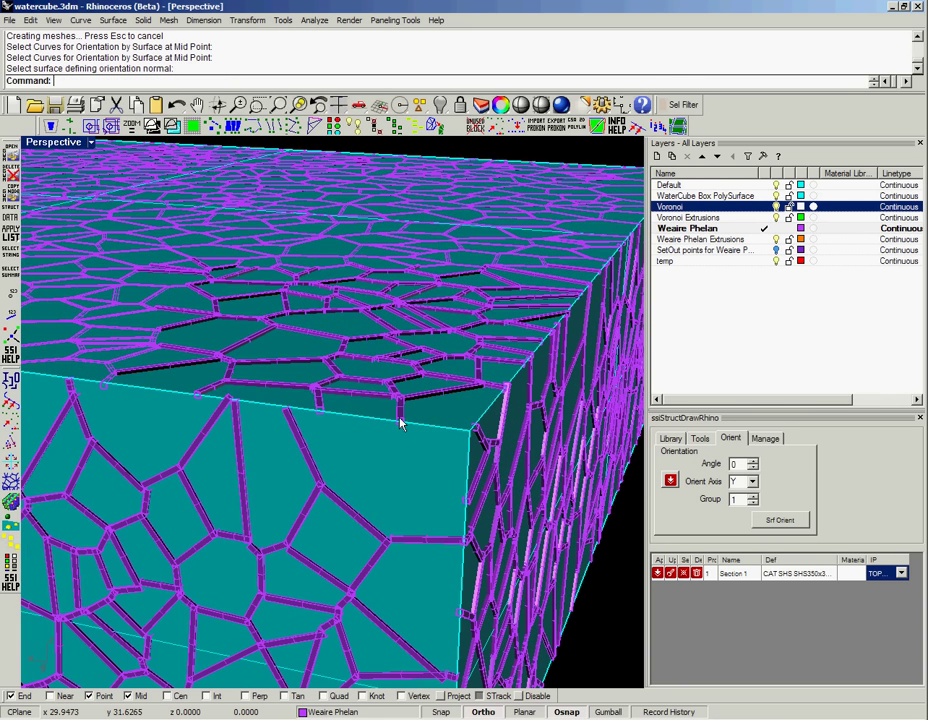
{"action": "scroll", "coordinate": [400, 423], "scroll_direction": "up", "scroll_amount": 3}
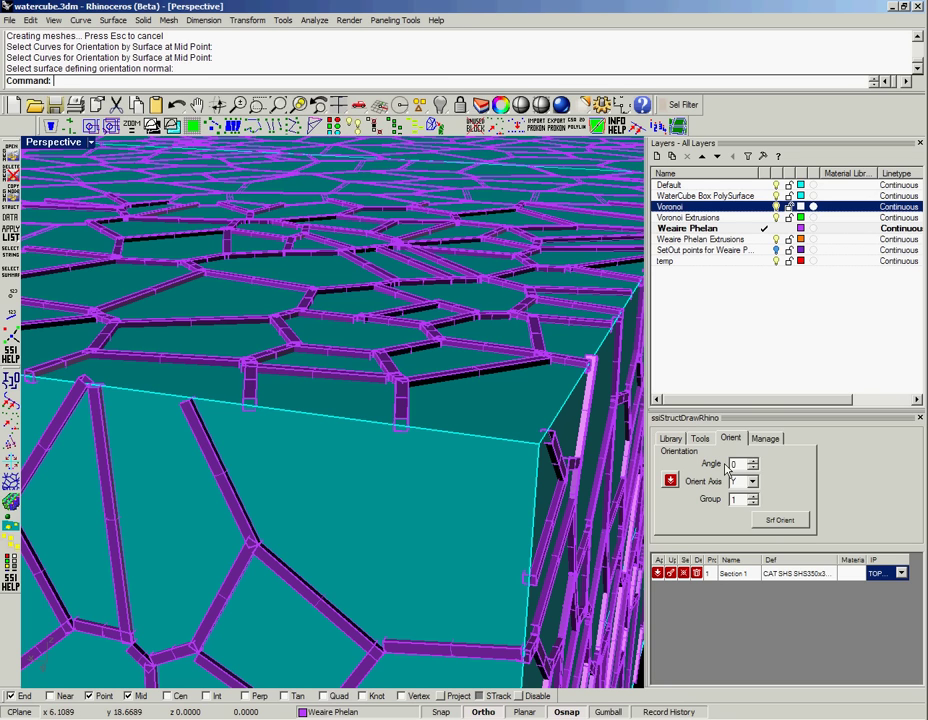
Step: Reorient the curves around the front corner to the box surface with orient axis Z, and inspect the members at the top edge
{"action": "left_click", "coordinate": [750, 482]}
{"action": "left_click", "coordinate": [746, 504]}
{"action": "left_click", "coordinate": [781, 521]}
{"action": "scroll", "coordinate": [285, 489], "scroll_direction": "down", "scroll_amount": 5}
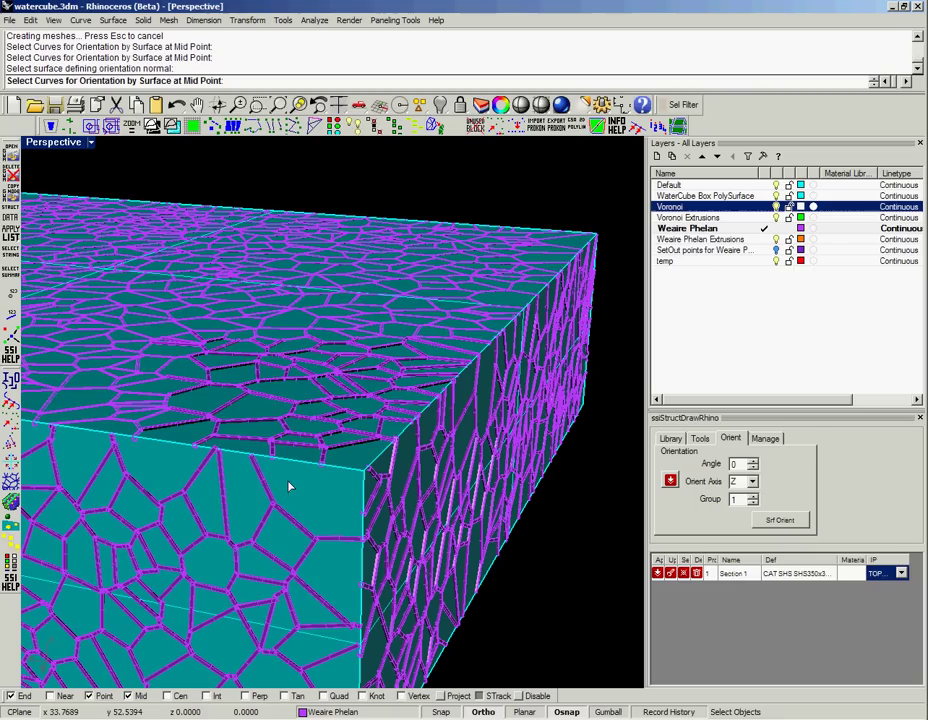
{"action": "scroll", "coordinate": [441, 580], "scroll_direction": "up", "scroll_amount": 2}
{"action": "left_click_drag", "start_coordinate": [197, 413], "coordinate": [128, 369]}
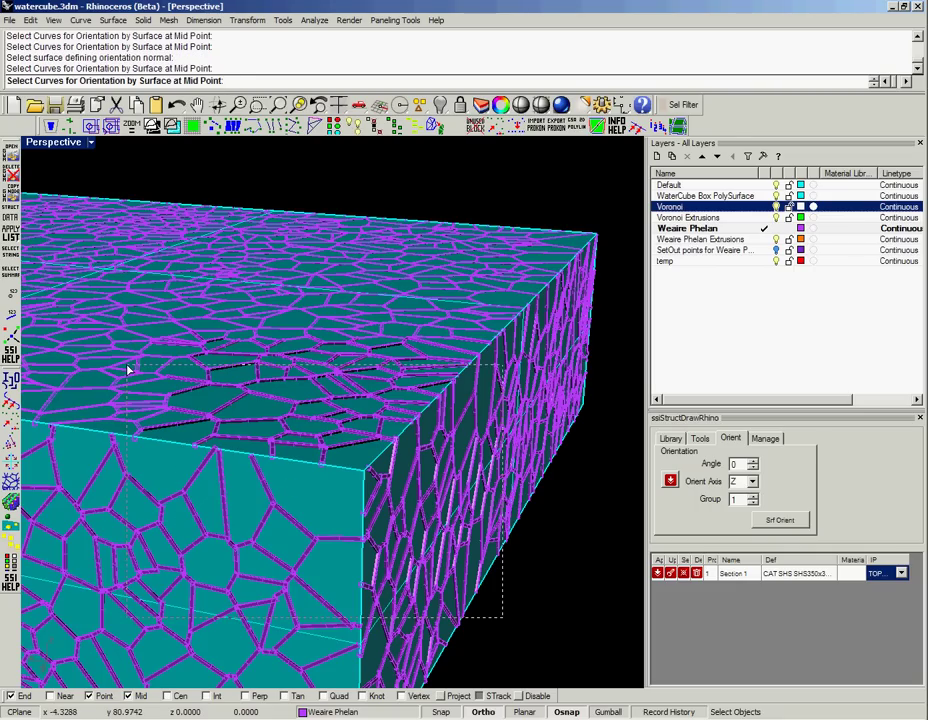
{"action": "key", "text": "Return"}
{"action": "key", "text": "Return"}
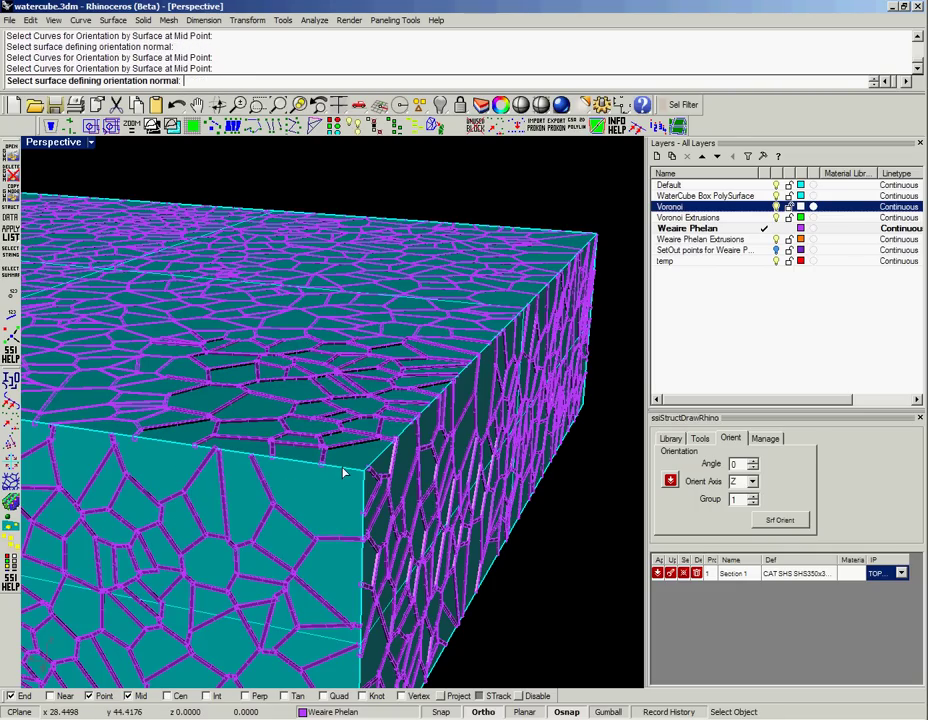
{"action": "left_click", "coordinate": [345, 473]}
{"action": "key", "text": "Return"}
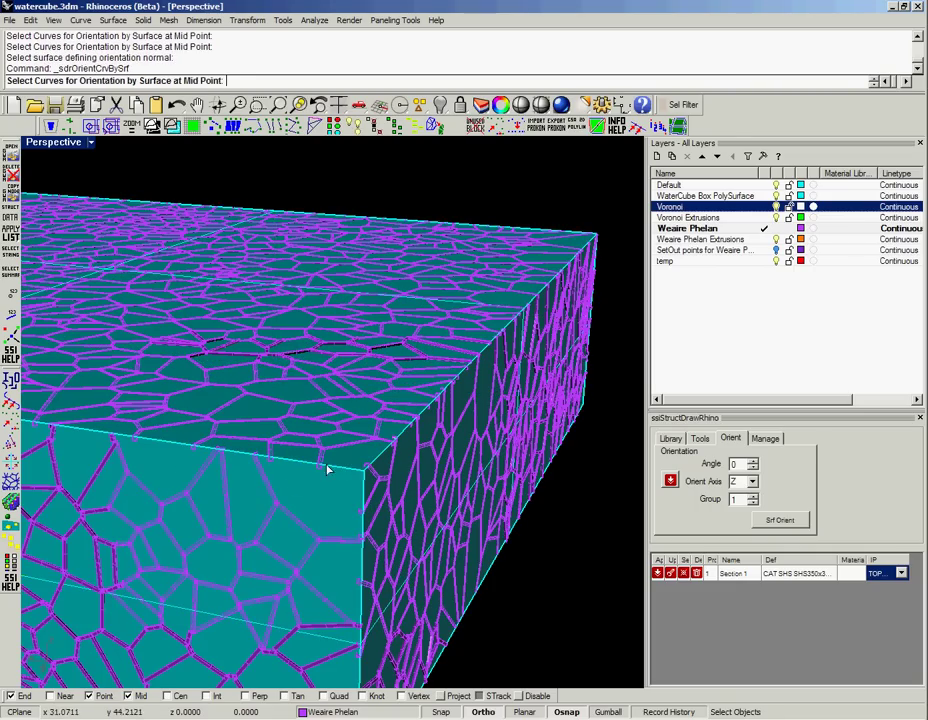
{"action": "scroll", "coordinate": [257, 466], "scroll_direction": "up", "scroll_amount": 3}
{"action": "scroll", "coordinate": [321, 467], "scroll_direction": "up", "scroll_amount": 3}
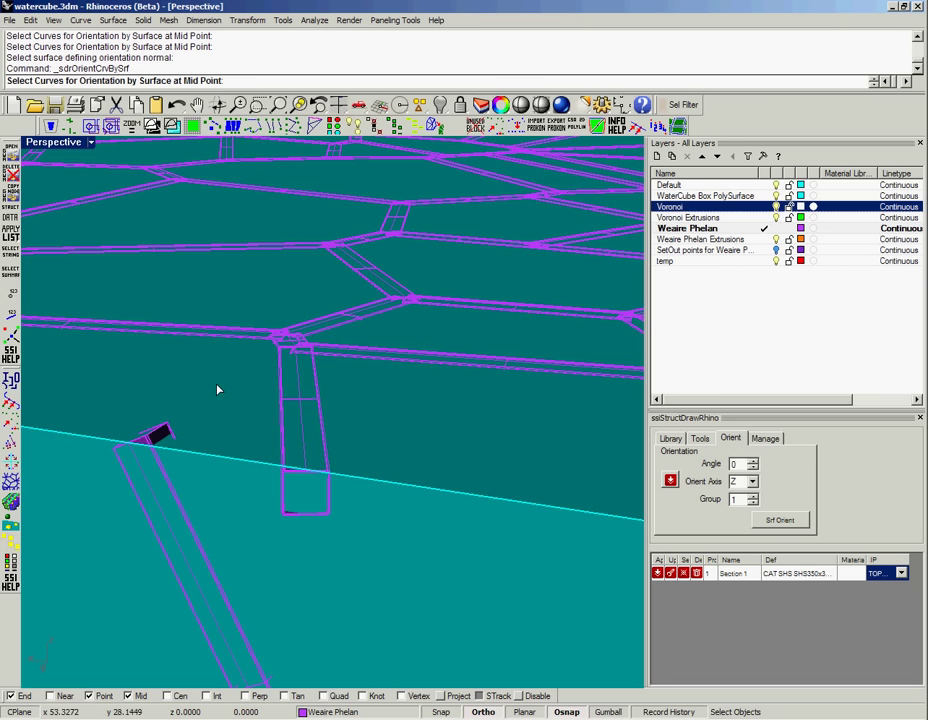
{"action": "scroll", "coordinate": [158, 465], "scroll_direction": "down", "scroll_amount": 5}
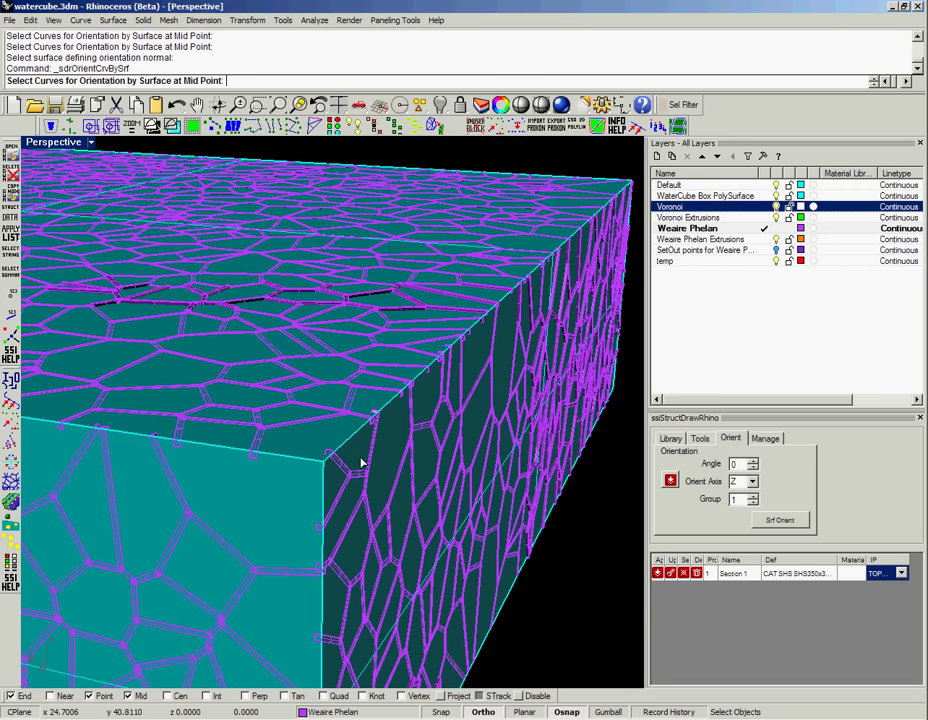
Step: Delete Section 1 from the section list and end the surface orientation command
{"action": "scroll", "coordinate": [362, 462], "scroll_direction": "up", "scroll_amount": 1}
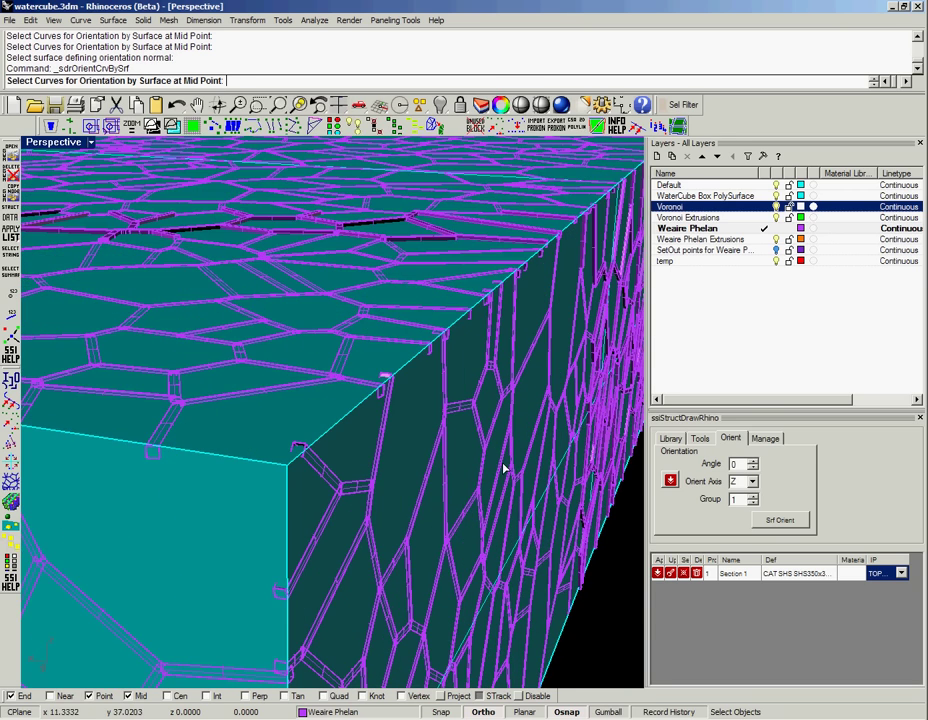
{"action": "scroll", "coordinate": [503, 468], "scroll_direction": "down", "scroll_amount": 2}
{"action": "scroll", "coordinate": [503, 468], "scroll_direction": "down", "scroll_amount": 3}
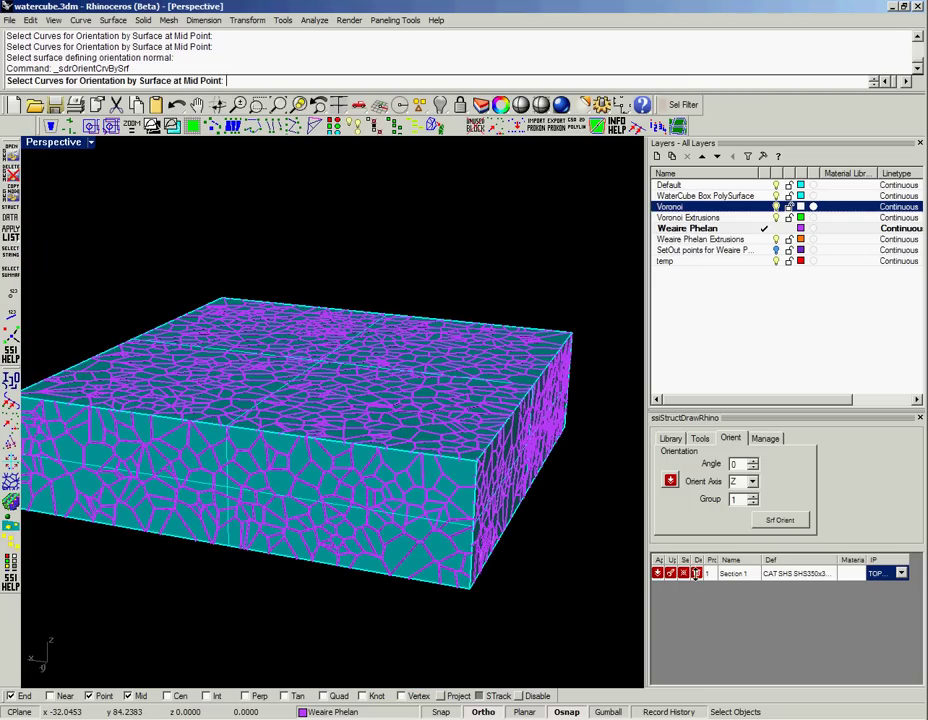
{"action": "left_click", "coordinate": [697, 573]}
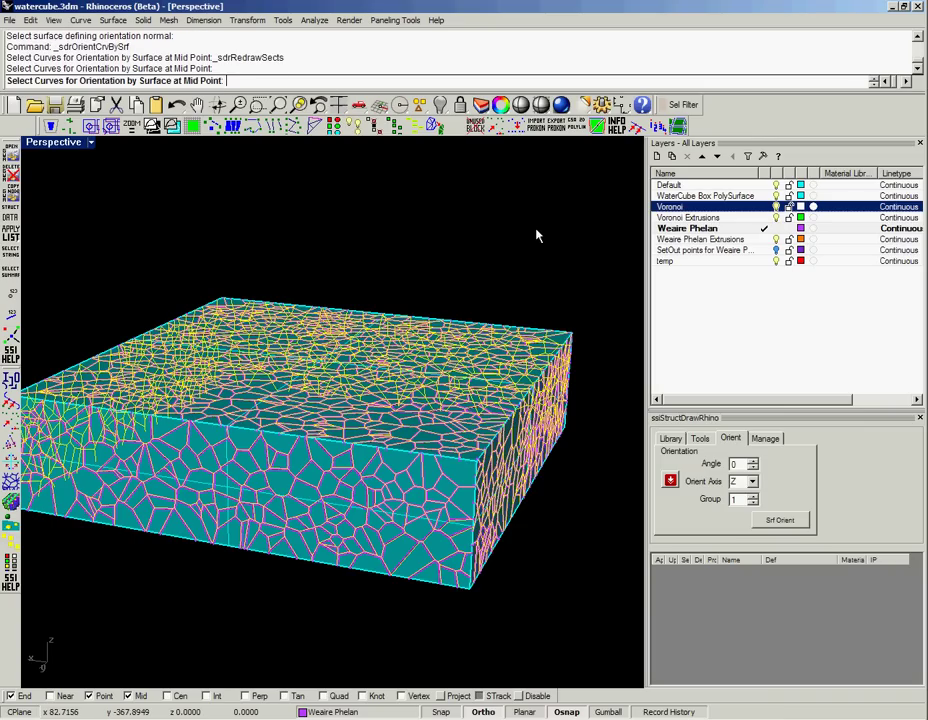
{"action": "key", "text": "Return"}
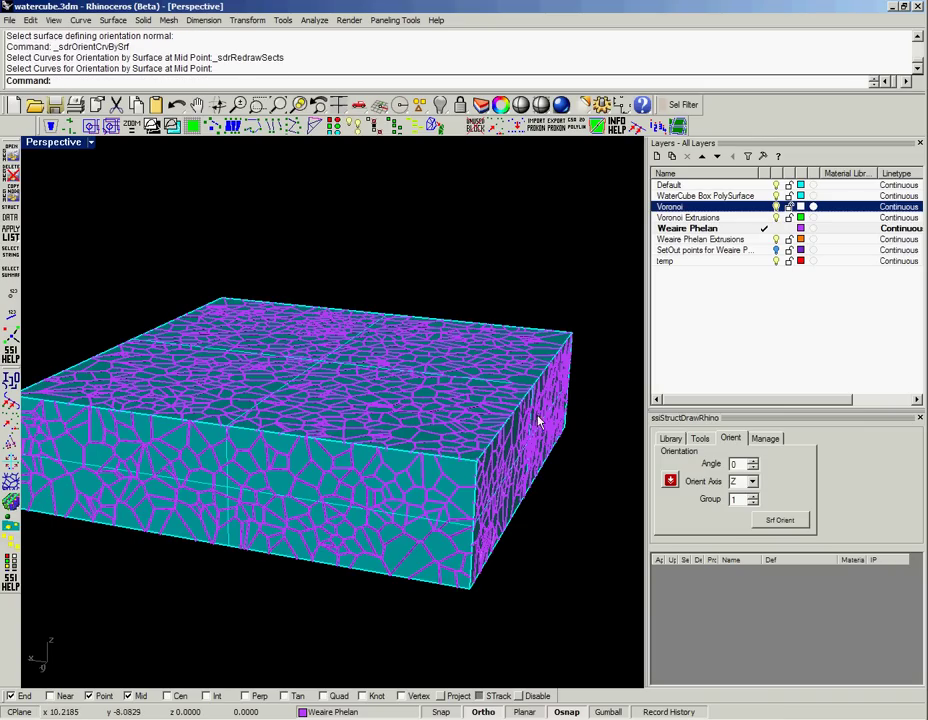
Step: Make Weaire Phelan Extrusions the current layer and hide the Weaire Phelan layer
{"action": "left_click", "coordinate": [766, 240]}
{"action": "left_click", "coordinate": [775, 228]}
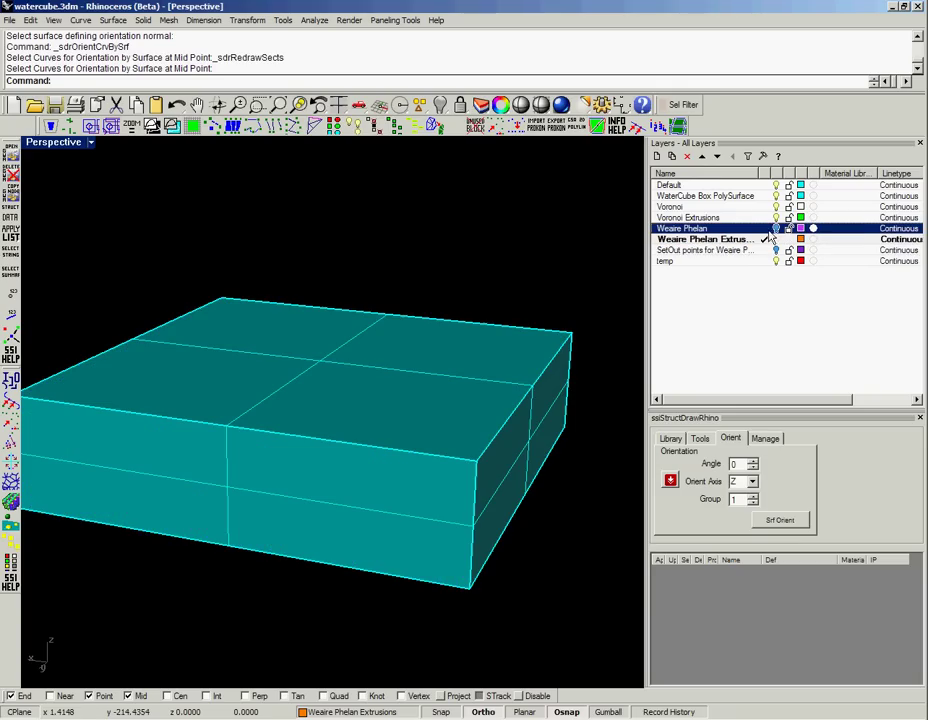
{"action": "right_click_drag", "start_coordinate": [477, 458], "coordinate": [227, 434]}
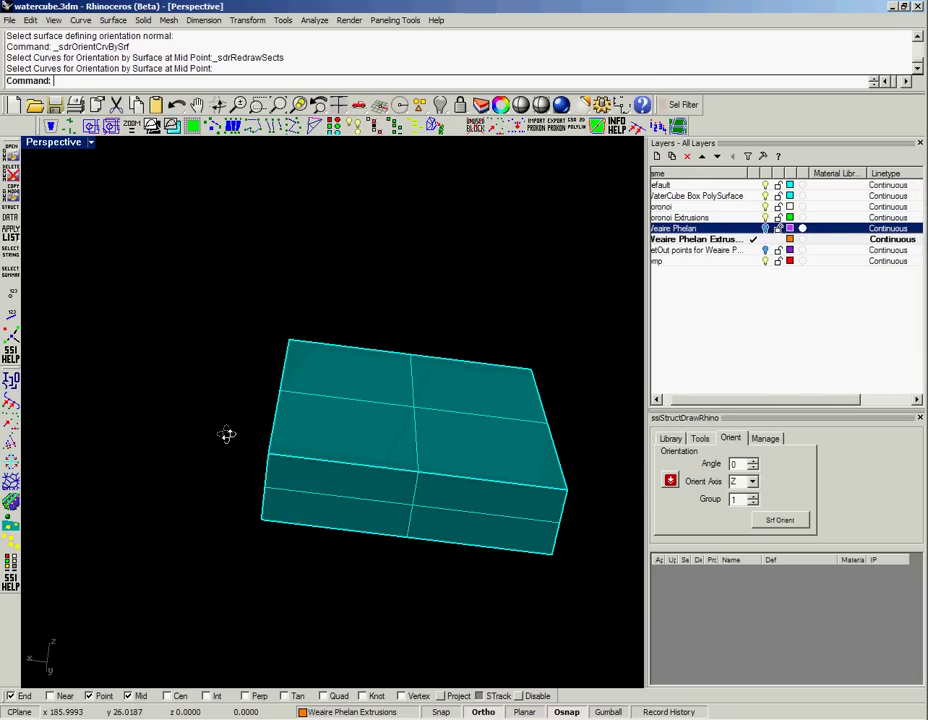
Step: Generate a Weaire-Phelan packing in a small box drawn beside the Water Cube box, with World orientation, single faces and size 20
{"action": "left_click", "coordinate": [12, 506]}
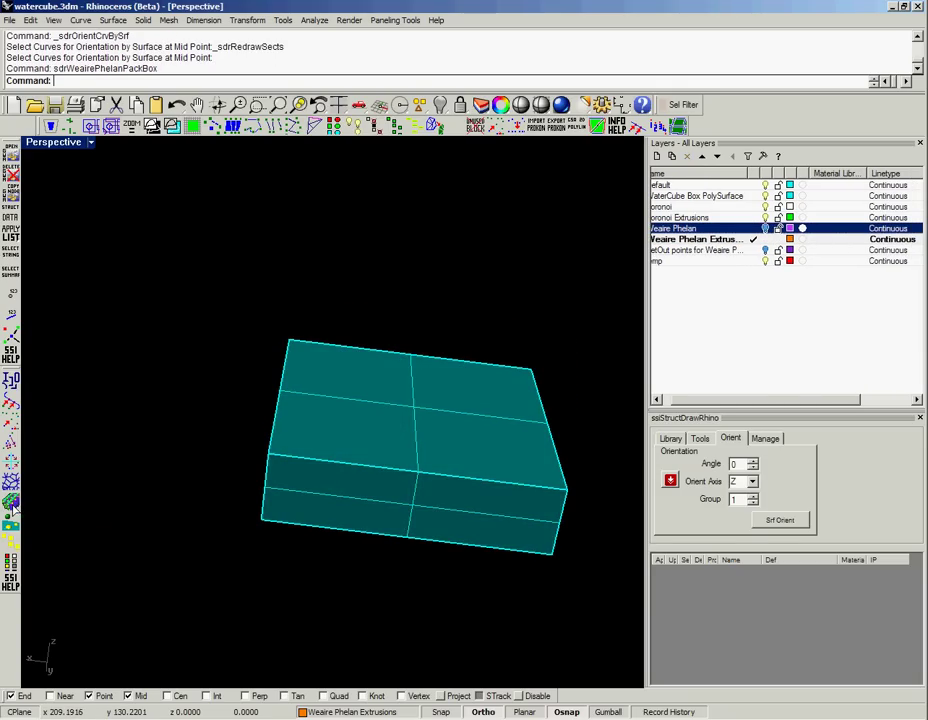
{"action": "key", "text": "Return"}
{"action": "left_click", "coordinate": [66, 501]}
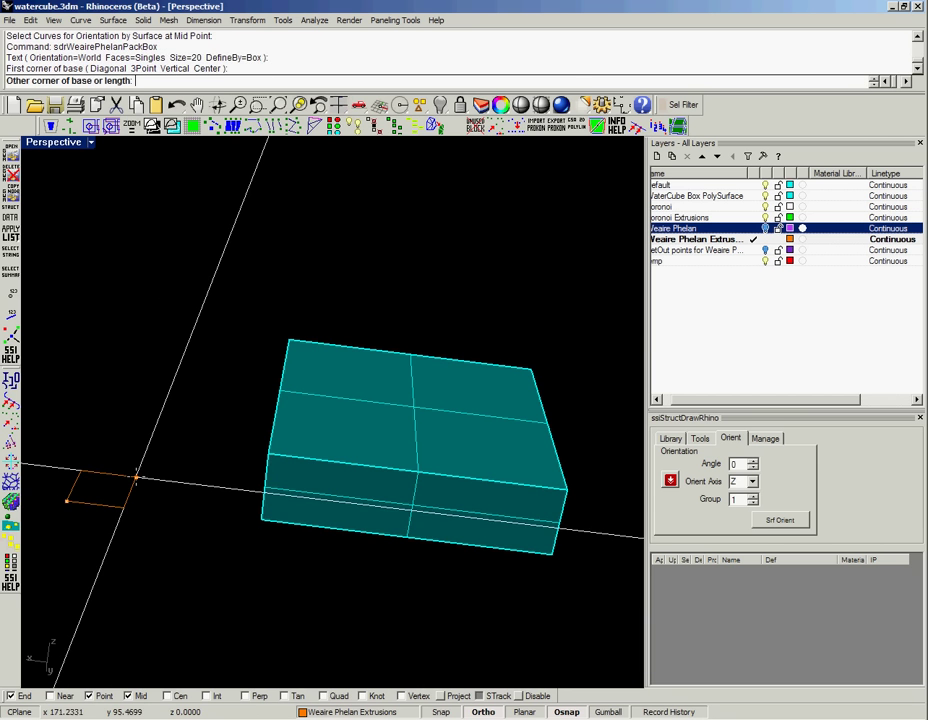
{"action": "left_click", "coordinate": [137, 460]}
{"action": "left_click", "coordinate": [137, 432]}
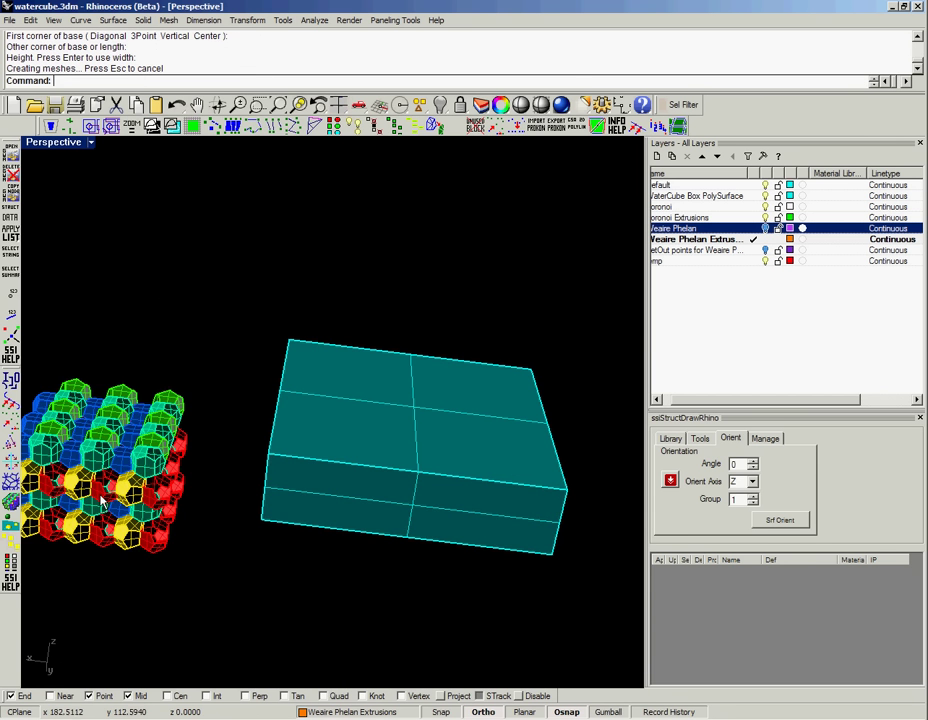
Step: Examine the shapes and arrangement of the packed Weaire-Phelan cells from several angles
{"action": "scroll", "coordinate": [195, 497], "scroll_direction": "down", "scroll_amount": 2}
{"action": "right_click_drag", "start_coordinate": [104, 506], "coordinate": [133, 440]}
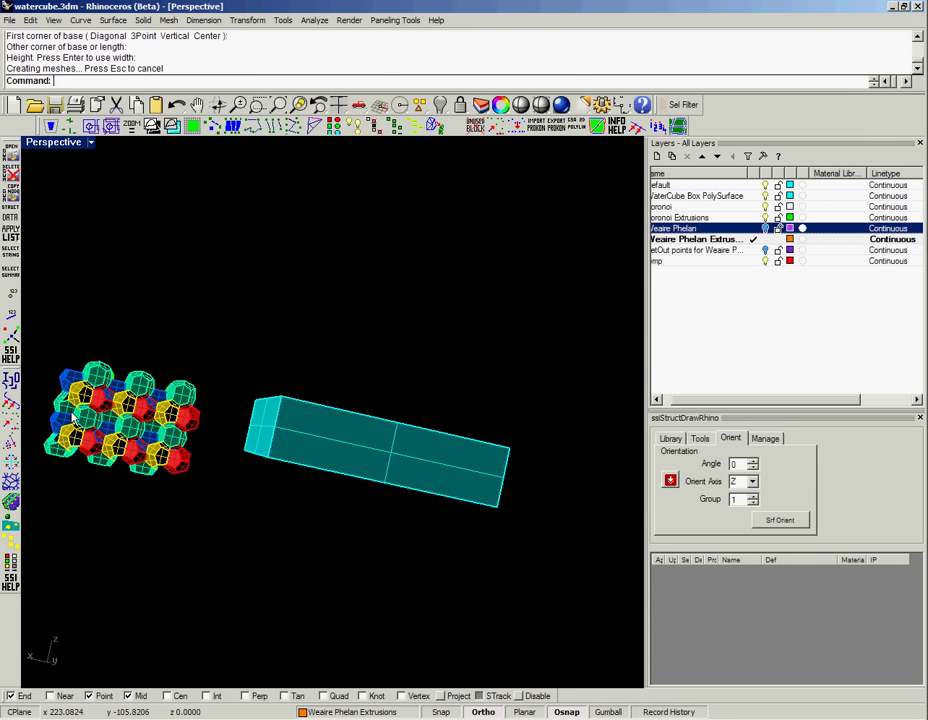
{"action": "scroll", "coordinate": [72, 414], "scroll_direction": "up", "scroll_amount": 6}
{"action": "right_click_drag", "start_coordinate": [72, 418], "coordinate": [294, 461]}
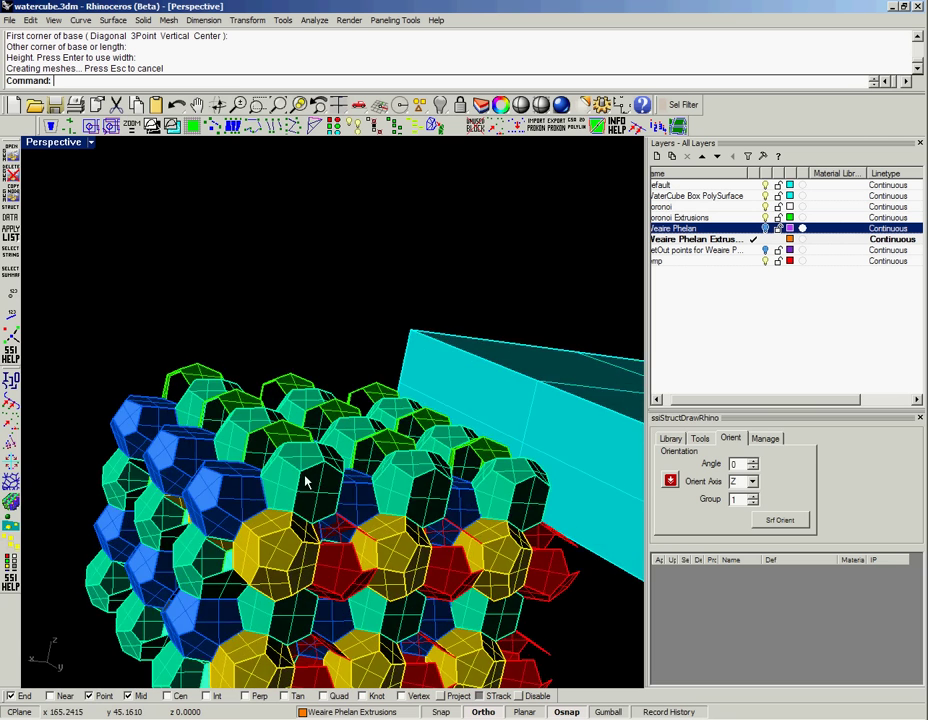
{"action": "scroll", "coordinate": [303, 486], "scroll_direction": "up", "scroll_amount": 2}
{"action": "scroll", "coordinate": [212, 383], "scroll_direction": "down", "scroll_amount": 5}
{"action": "right_click_drag", "start_coordinate": [316, 396], "coordinate": [410, 428]}
{"action": "scroll", "coordinate": [461, 444], "scroll_direction": "down", "scroll_amount": 3}
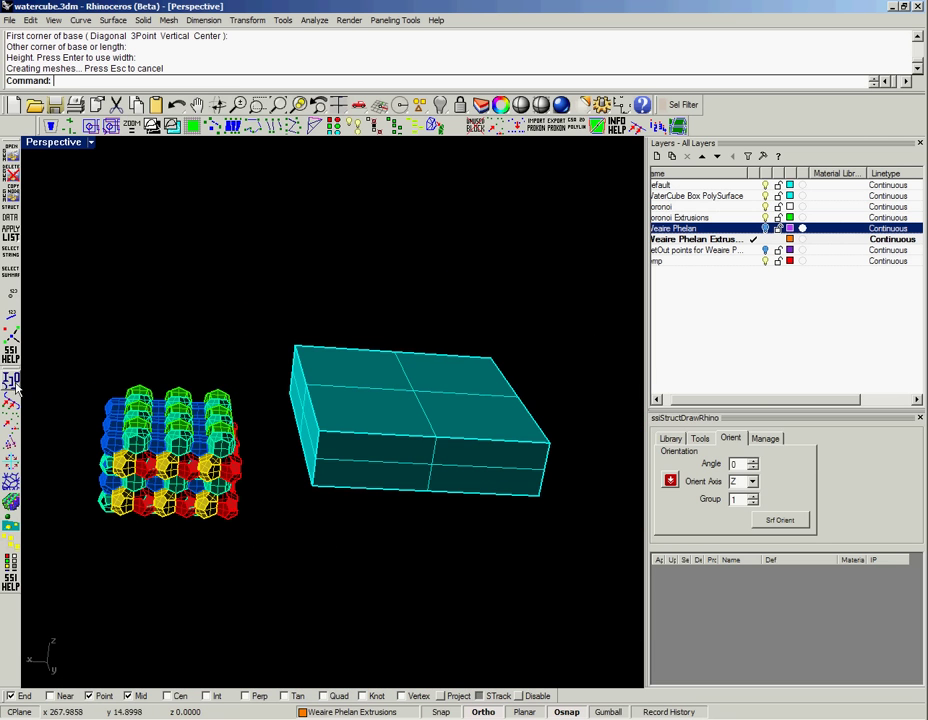
Step: Delete all the world-oriented Weaire-Phelan cells beside the Water Cube box
{"action": "left_click_drag", "start_coordinate": [60, 364], "coordinate": [244, 534]}
{"action": "key", "text": "Delete"}
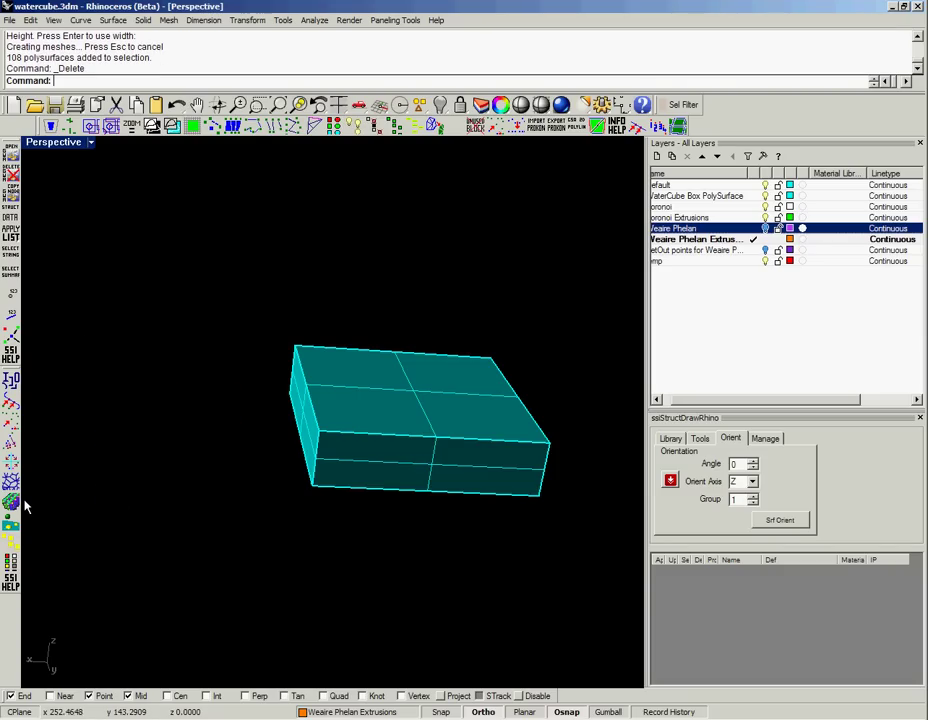
Step: Show the layer with the Weaire-Phelan set-out points and bring its set-out lines on the box's top face into view
{"action": "left_click", "coordinate": [768, 253]}
{"action": "right_click_drag", "start_coordinate": [501, 379], "coordinate": [422, 402]}
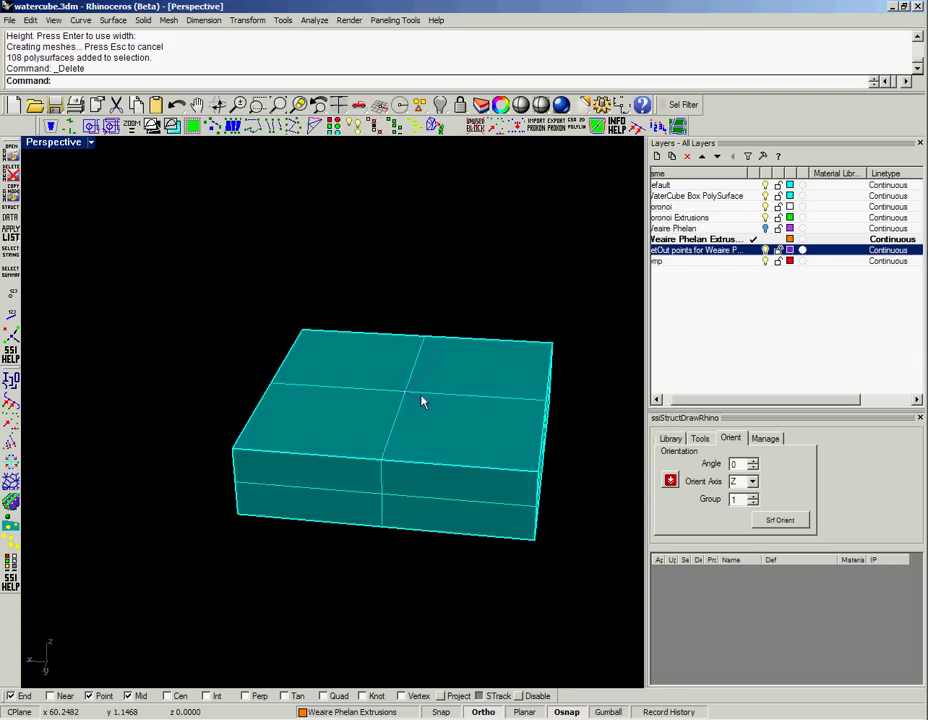
{"action": "scroll", "coordinate": [422, 402], "scroll_direction": "up", "scroll_amount": 5}
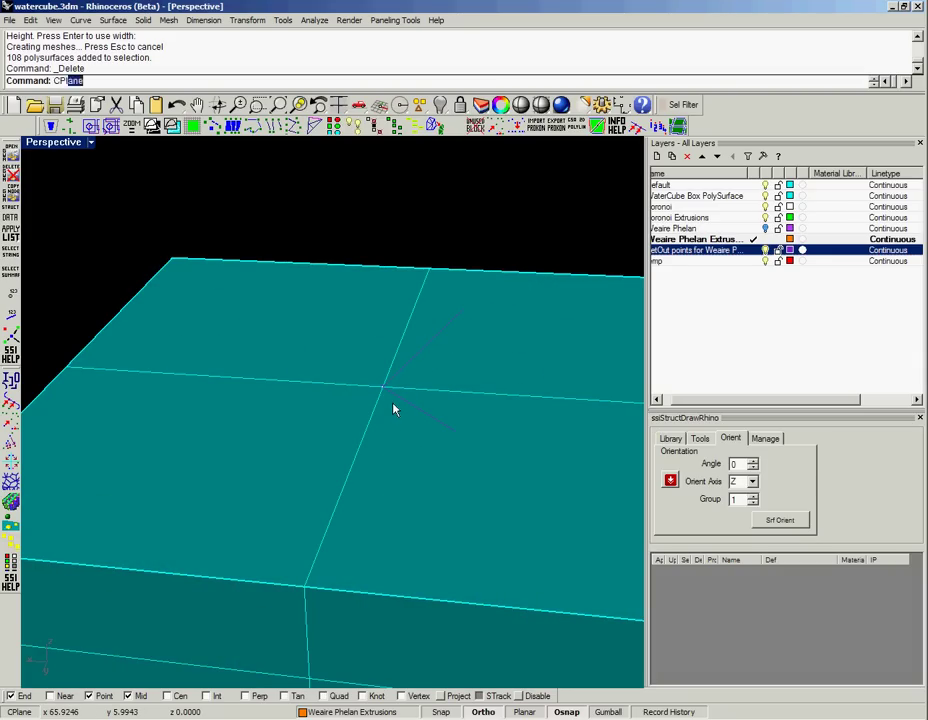
Step: Try to set the construction plane by only placing its origin where the set-out lines meet at the centre of the box's top
{"action": "key", "text": "Return"}
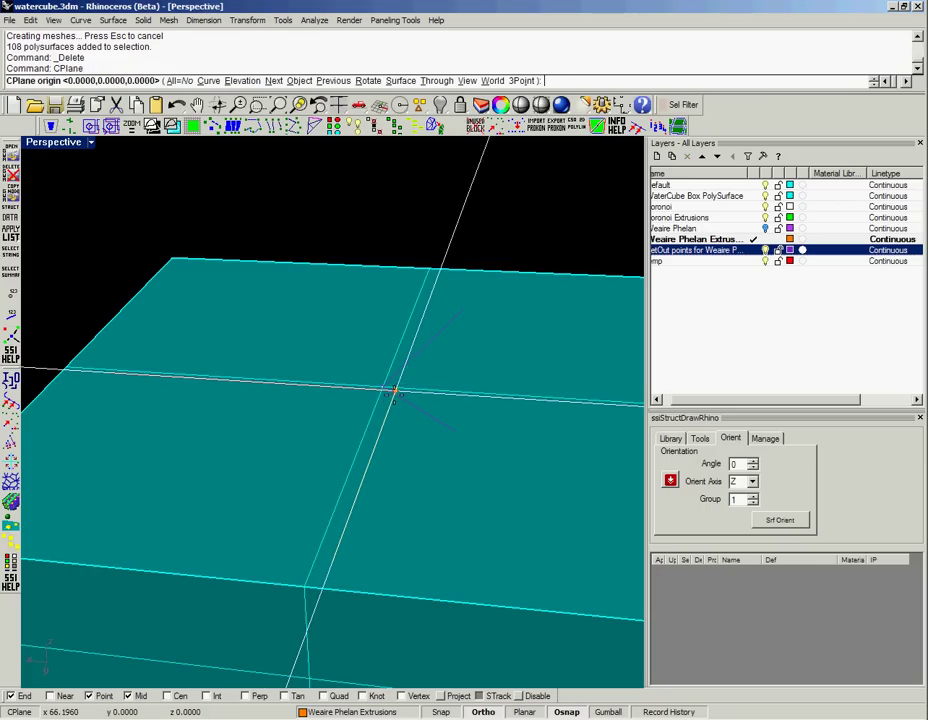
{"action": "left_click", "coordinate": [394, 392]}
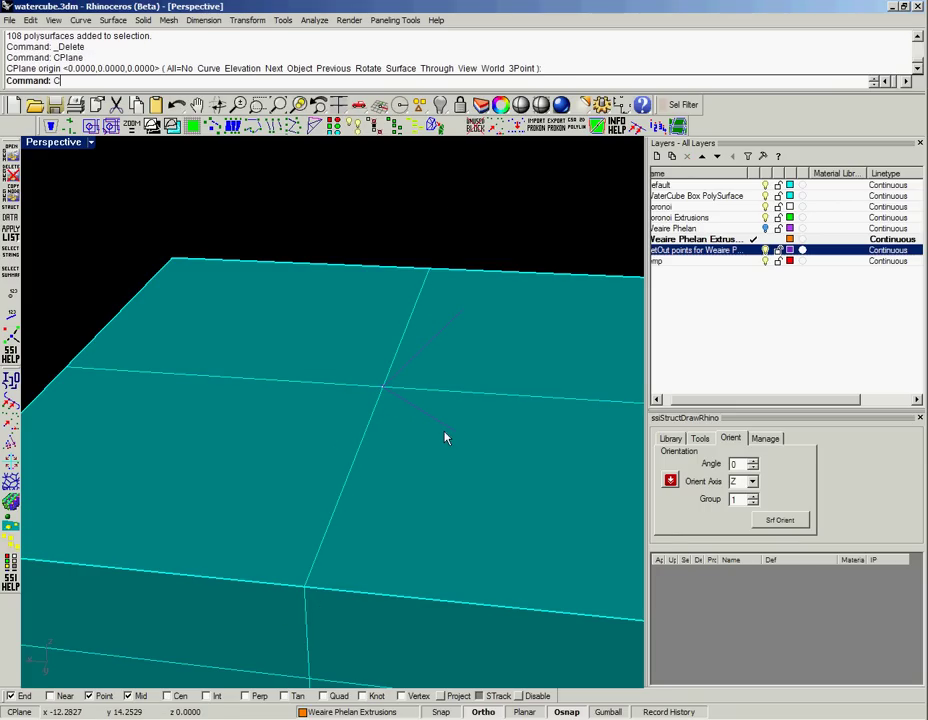
{"action": "type", "text": "CPlane"}
{"action": "key", "text": "Return"}
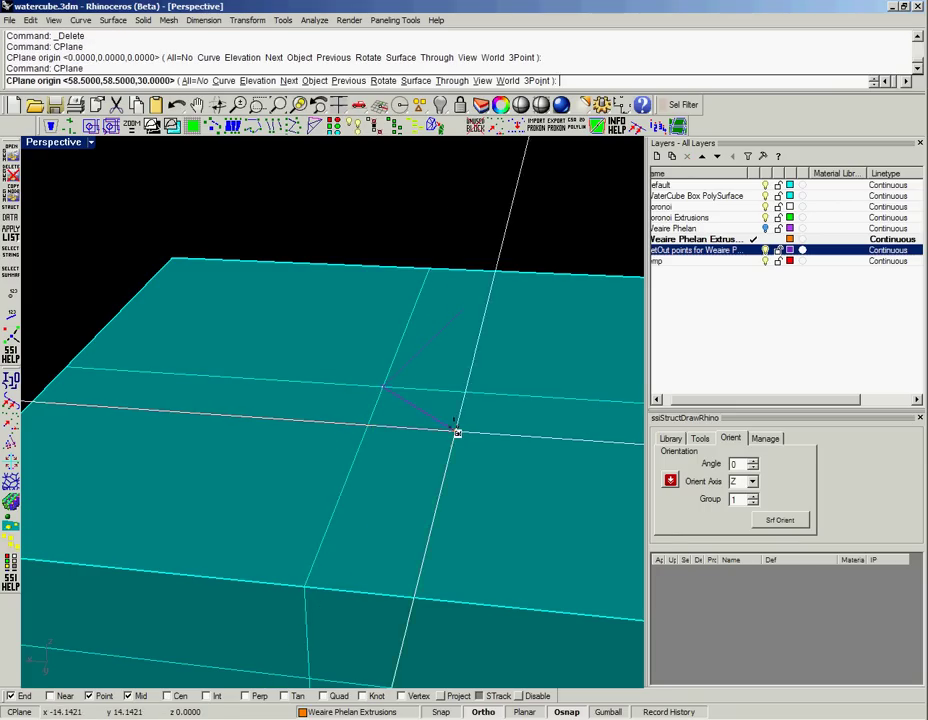
{"action": "left_click", "coordinate": [382, 388]}
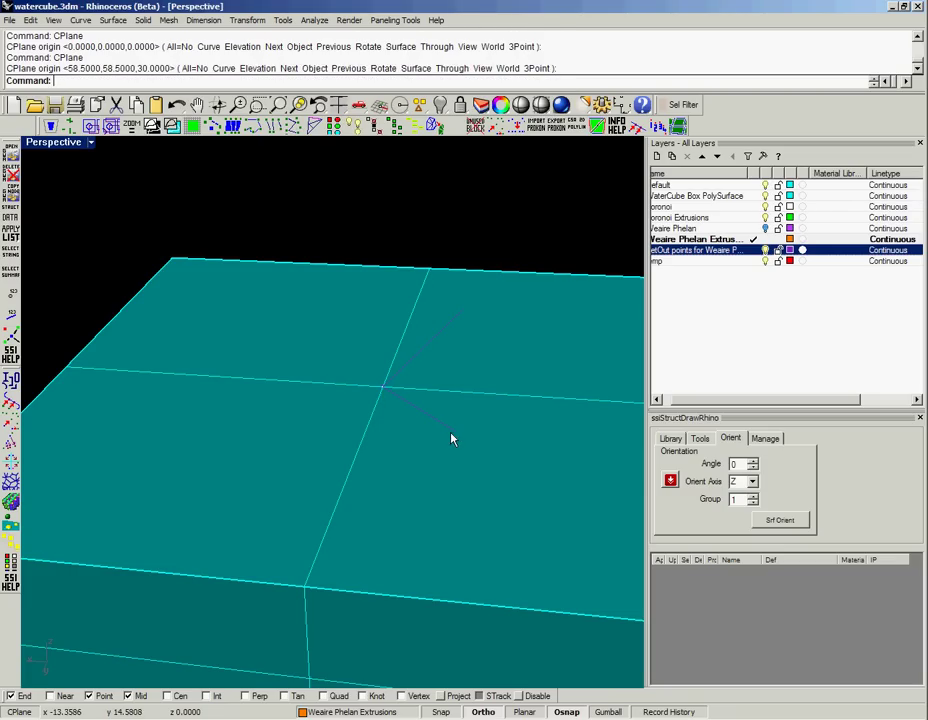
Step: Define a 3Point construction plane from the set-out lines: origin at their junction, X axis through one line's end, orientation through the other's
{"action": "right_click", "coordinate": [451, 438]}
{"action": "type", "text": "i"}
{"action": "key", "text": "Return"}
{"action": "left_click", "coordinate": [388, 392]}
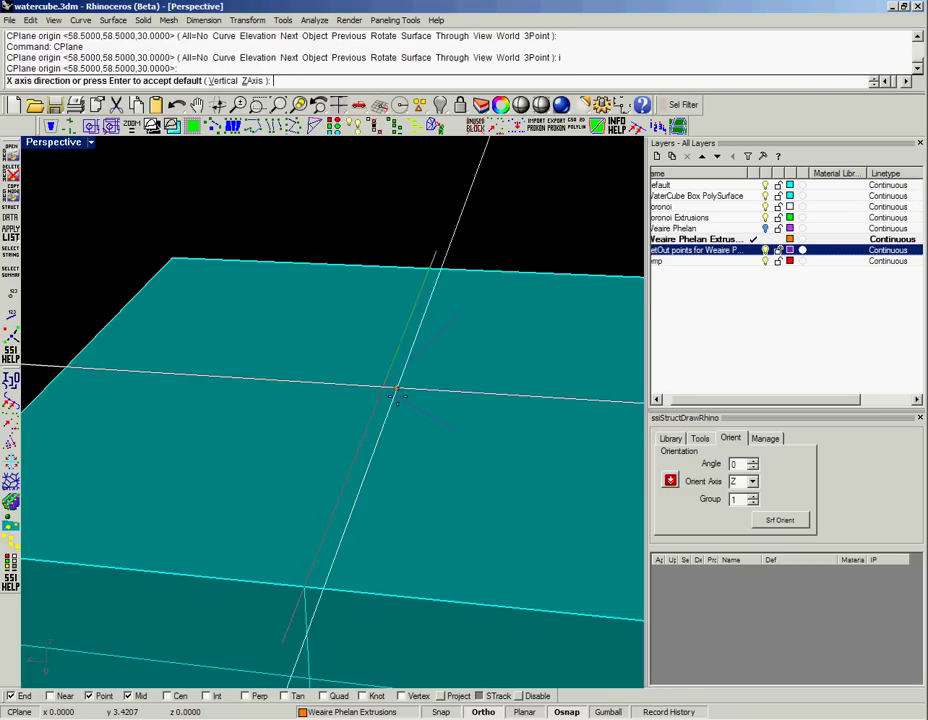
{"action": "left_click", "coordinate": [455, 431]}
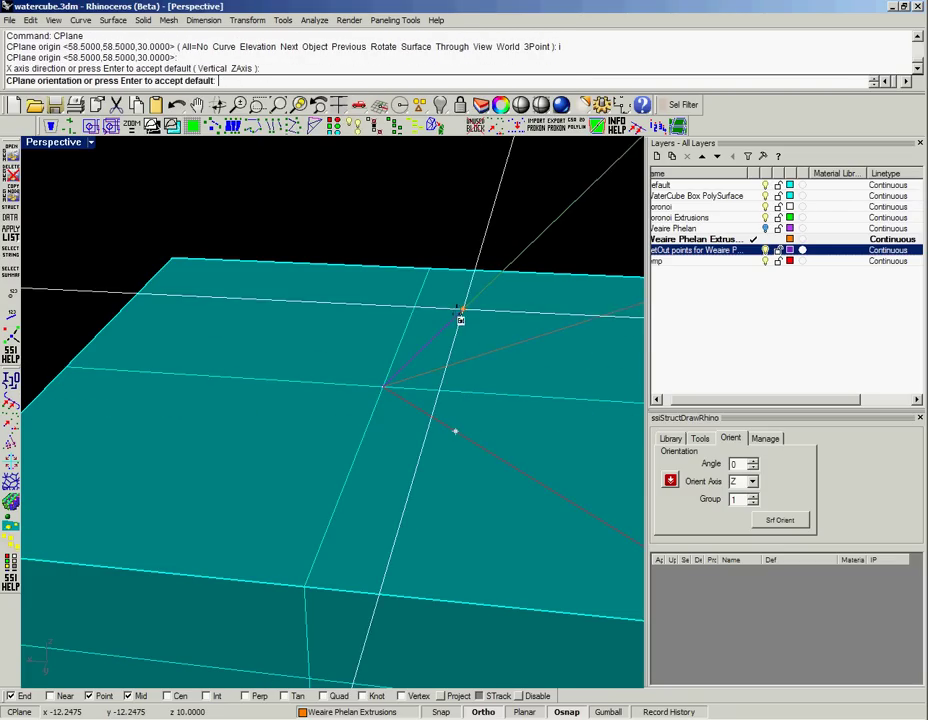
{"action": "left_click", "coordinate": [461, 309]}
Step: Generate a Weaire-Phelan packing with CPlane orientation in a small box drawn beside the Water Cube box
{"action": "scroll", "coordinate": [463, 313], "scroll_direction": "down", "scroll_amount": 5}
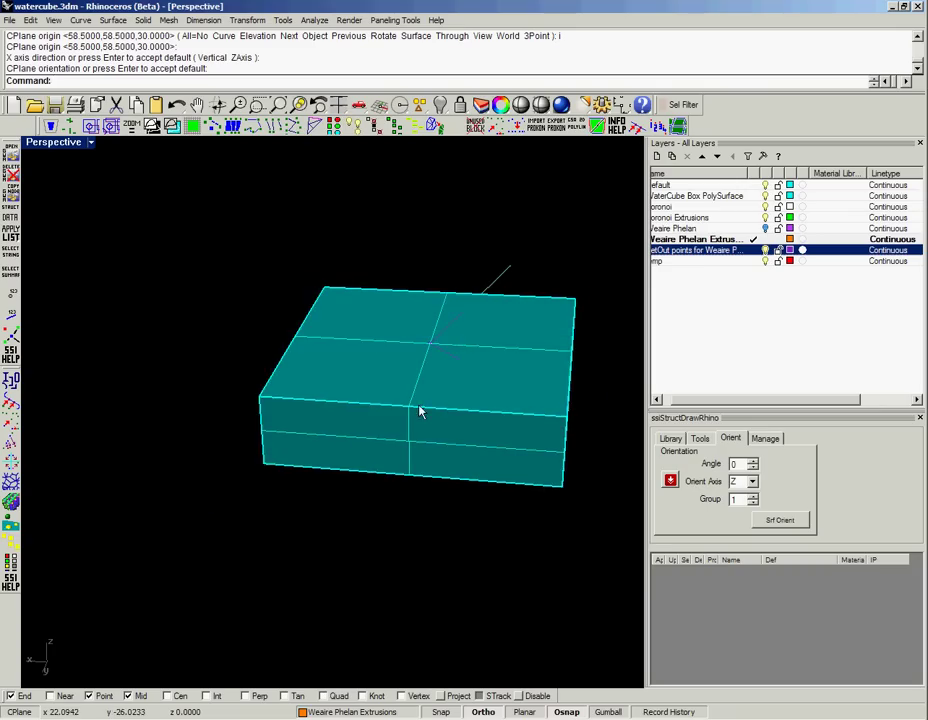
{"action": "right_click_drag", "start_coordinate": [419, 407], "coordinate": [420, 389]}
{"action": "left_click", "coordinate": [11, 503]}
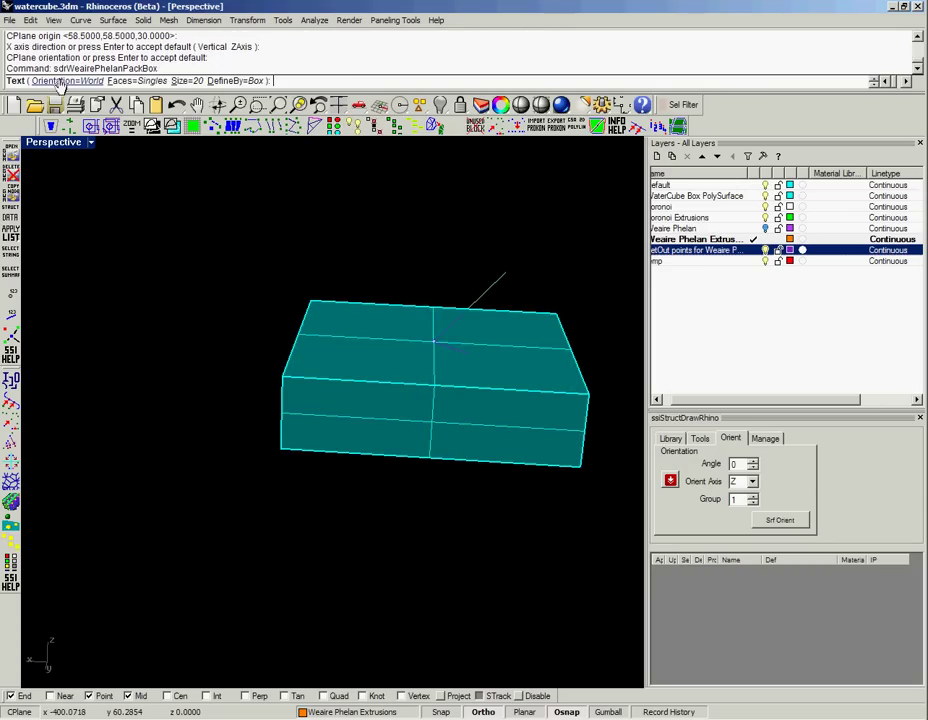
{"action": "left_click", "coordinate": [55, 80]}
{"action": "right_click", "coordinate": [87, 430]}
{"action": "left_click", "coordinate": [87, 446]}
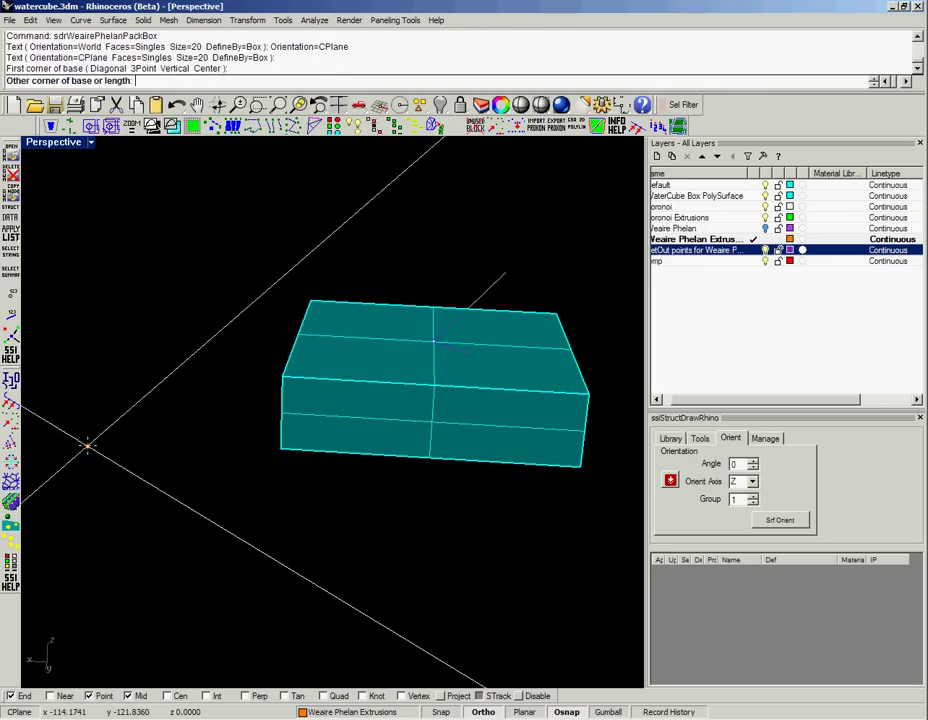
{"action": "left_click", "coordinate": [151, 433]}
{"action": "left_click", "coordinate": [145, 382]}
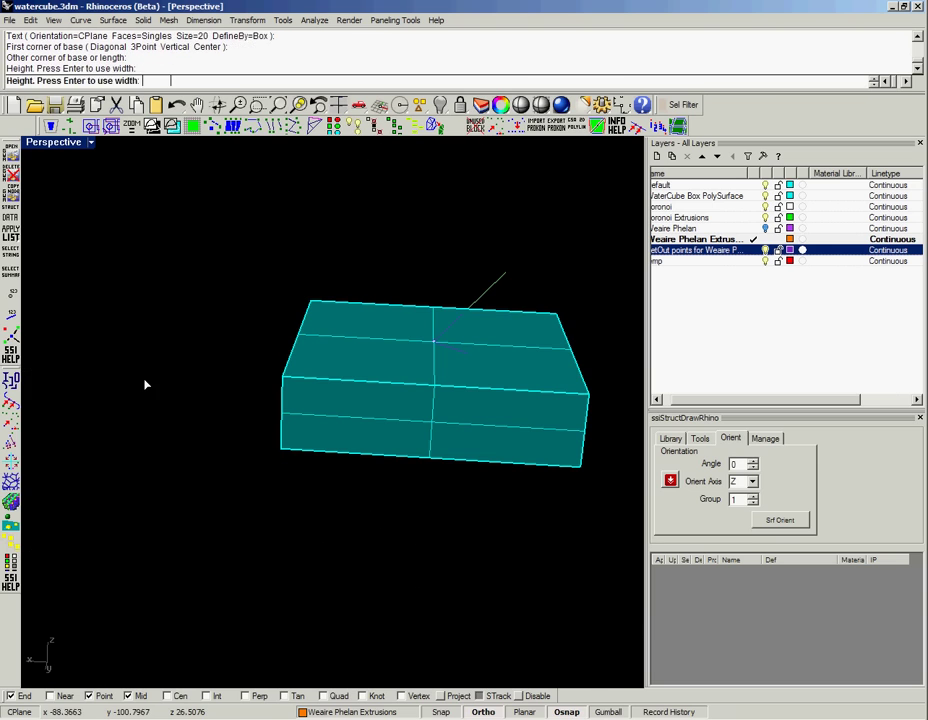
Step: Inspect the tilted Weaire-Phelan cells beside the Water Cube box and delete them all
{"action": "right_click_drag", "start_coordinate": [117, 418], "coordinate": [113, 299]}
{"action": "left_click_drag", "start_coordinate": [49, 326], "coordinate": [232, 549]}
{"action": "key", "text": "Delete"}
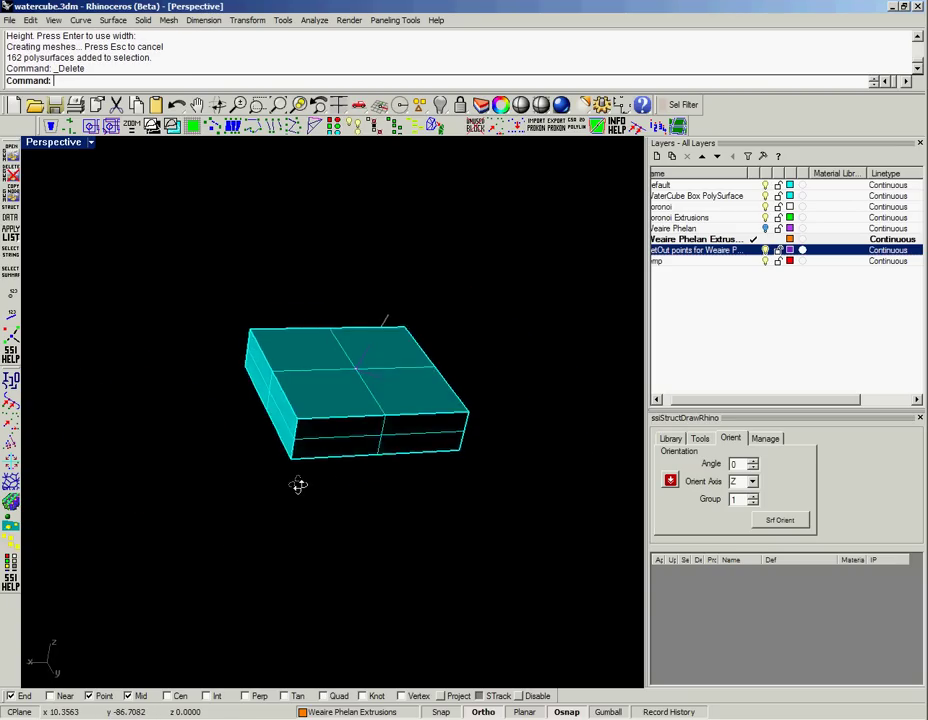
Step: Generate a size 20 Weaire-Phelan packing defined by the Water Cube box polysurface, with CPlane orientation and only intersecting cells
{"action": "scroll", "coordinate": [360, 389], "scroll_direction": "up", "scroll_amount": 3}
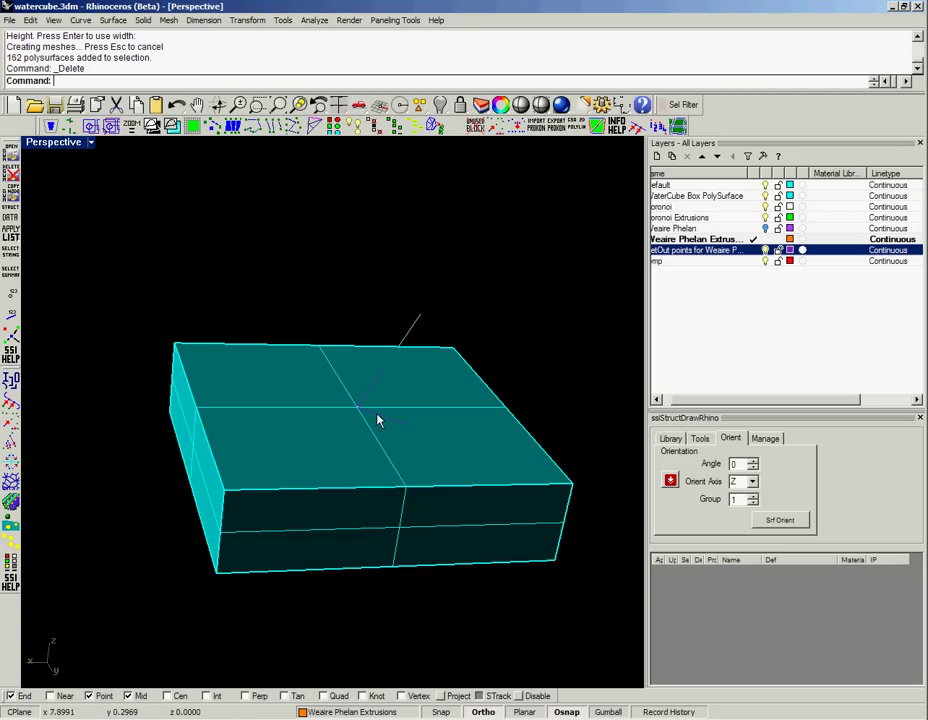
{"action": "right_click_drag", "start_coordinate": [377, 420], "coordinate": [284, 327]}
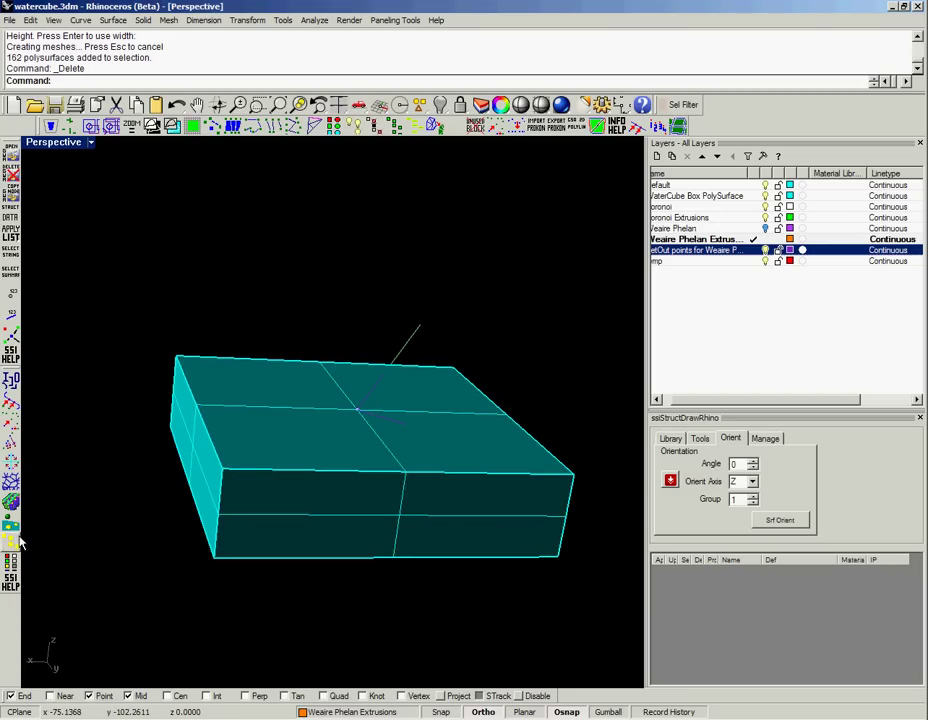
{"action": "left_click", "coordinate": [11, 368]}
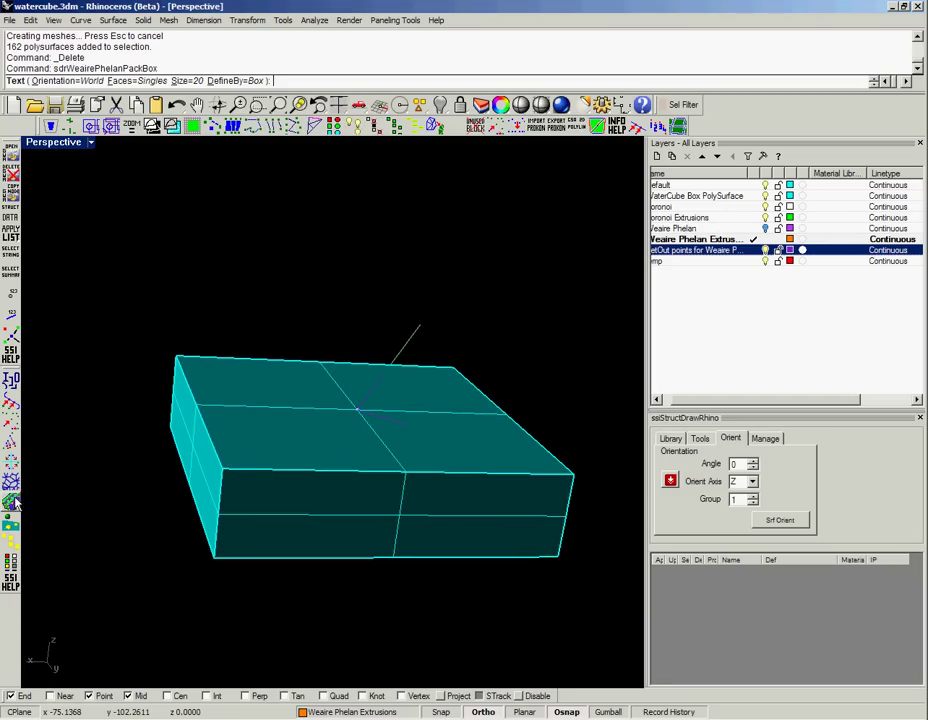
{"action": "left_click", "coordinate": [226, 81]}
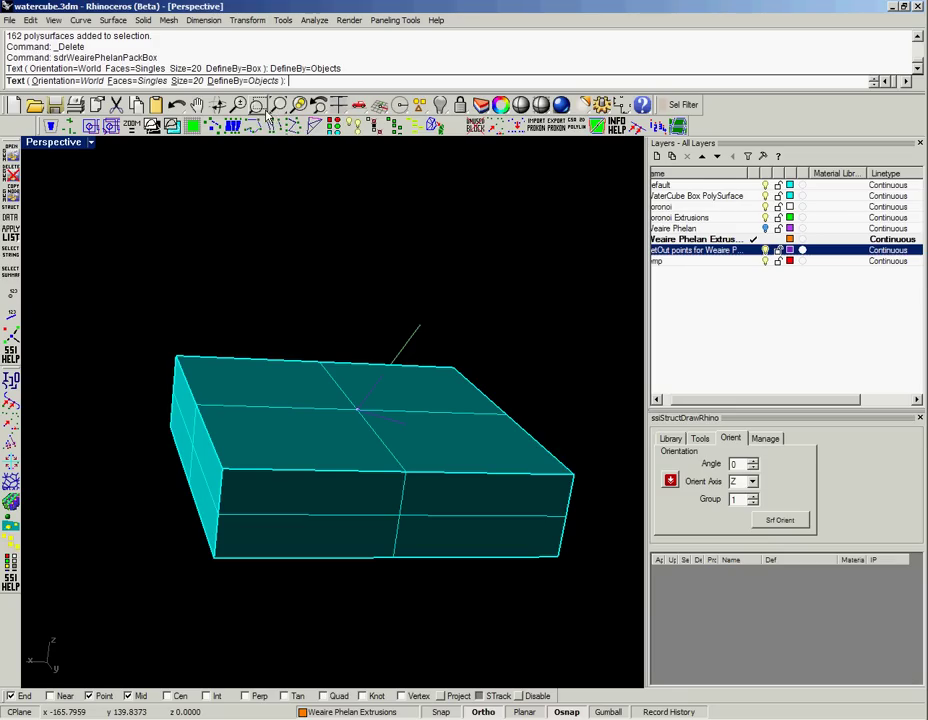
{"action": "left_click", "coordinate": [82, 80]}
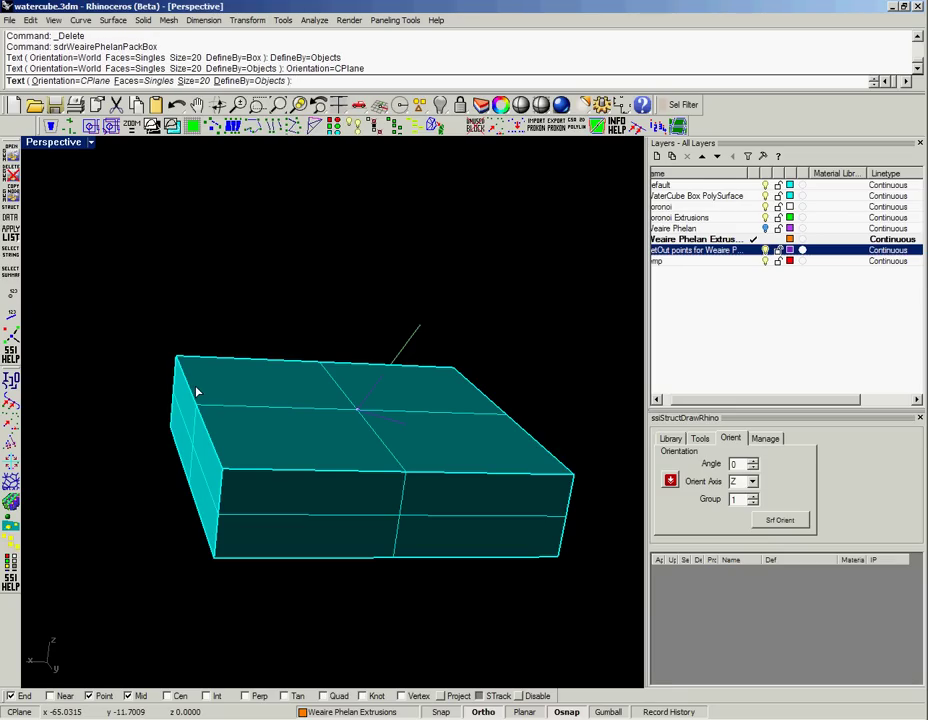
{"action": "key", "text": "Return"}
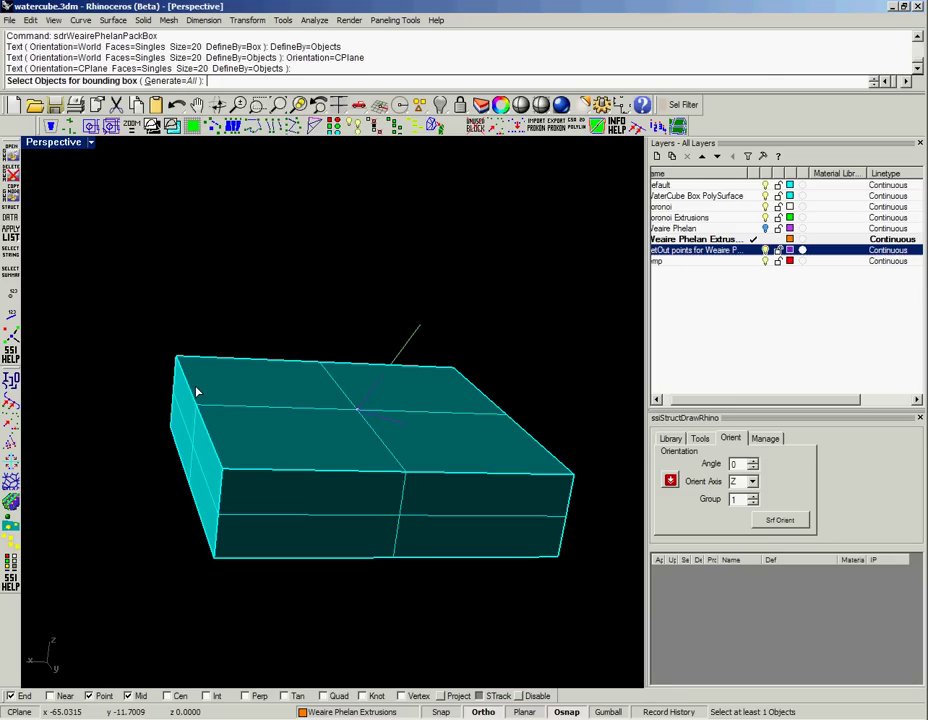
{"action": "left_click", "coordinate": [172, 81]}
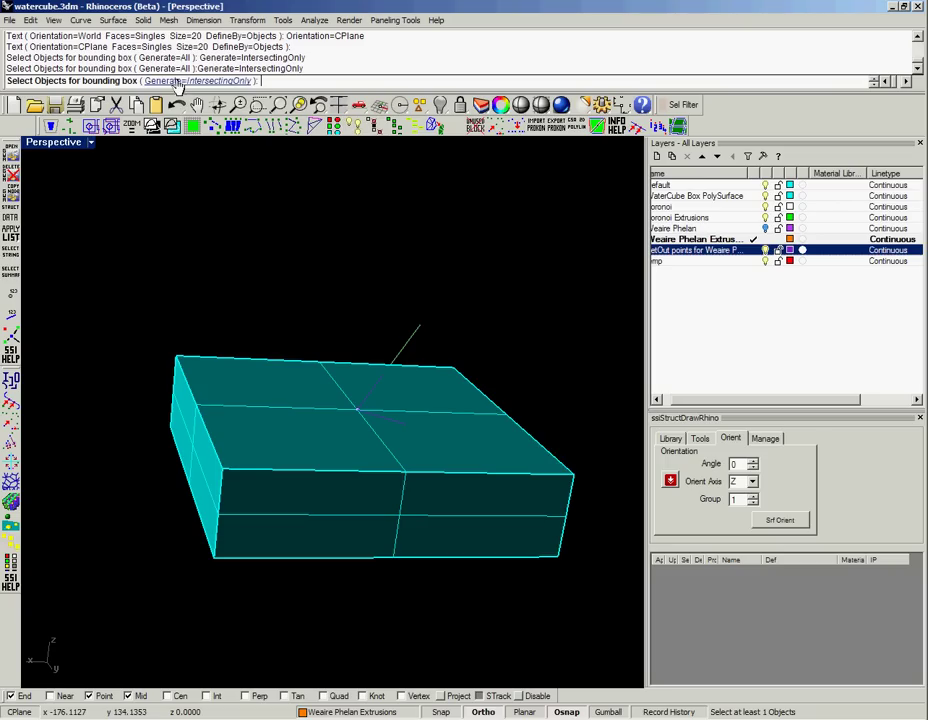
{"action": "left_click", "coordinate": [306, 420]}
{"action": "key", "text": "Return"}
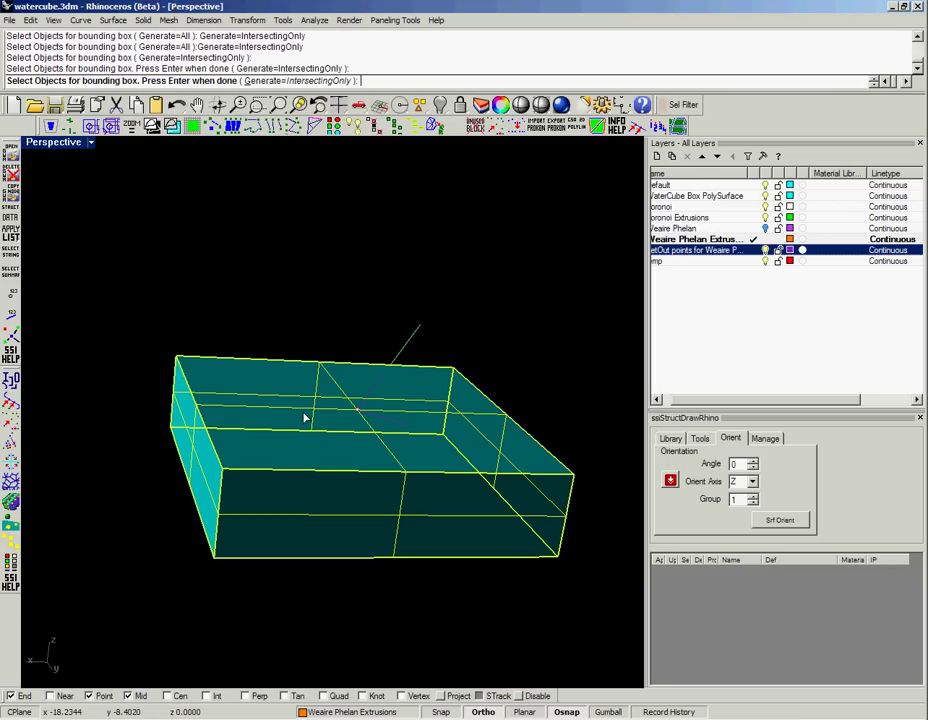
{"action": "key", "text": "Return"}
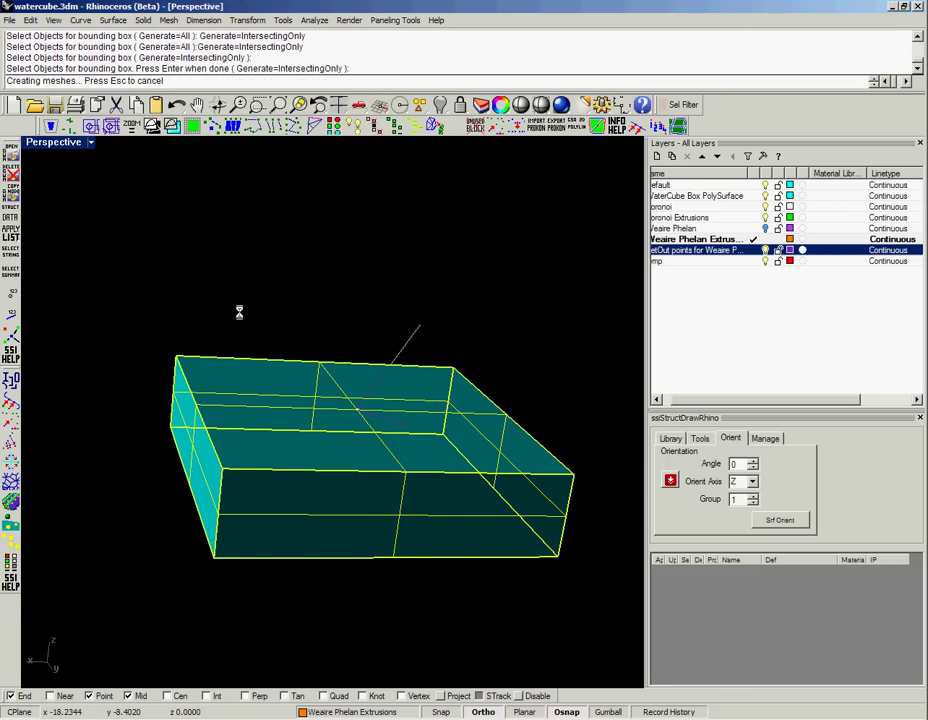
Step: Start intersecting multiple surfaces with a single one, choosing all objects on the Weaire Phelan Extrusions layer as the multiple set
{"action": "right_click_drag", "start_coordinate": [372, 154], "coordinate": [403, 654]}
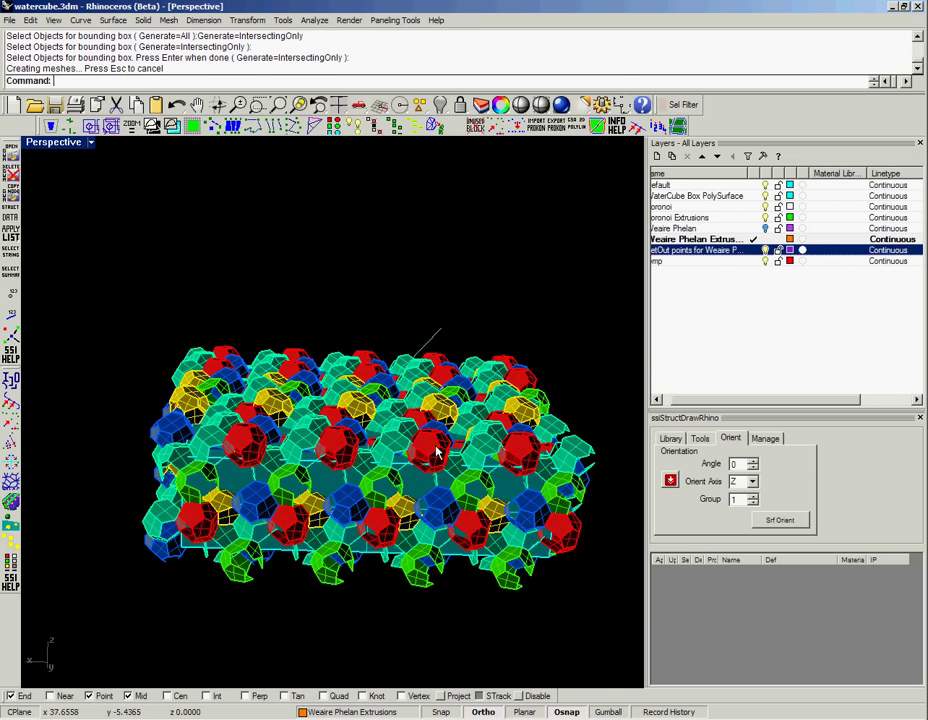
{"action": "right_click_drag", "start_coordinate": [356, 338], "coordinate": [414, 502]}
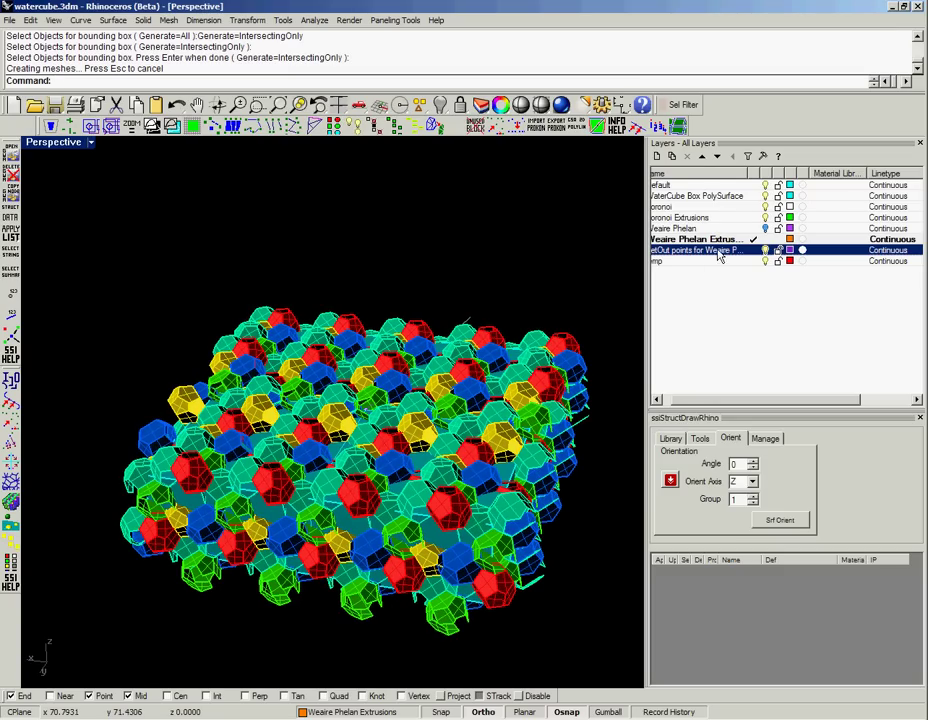
{"action": "right_click", "coordinate": [750, 257]}
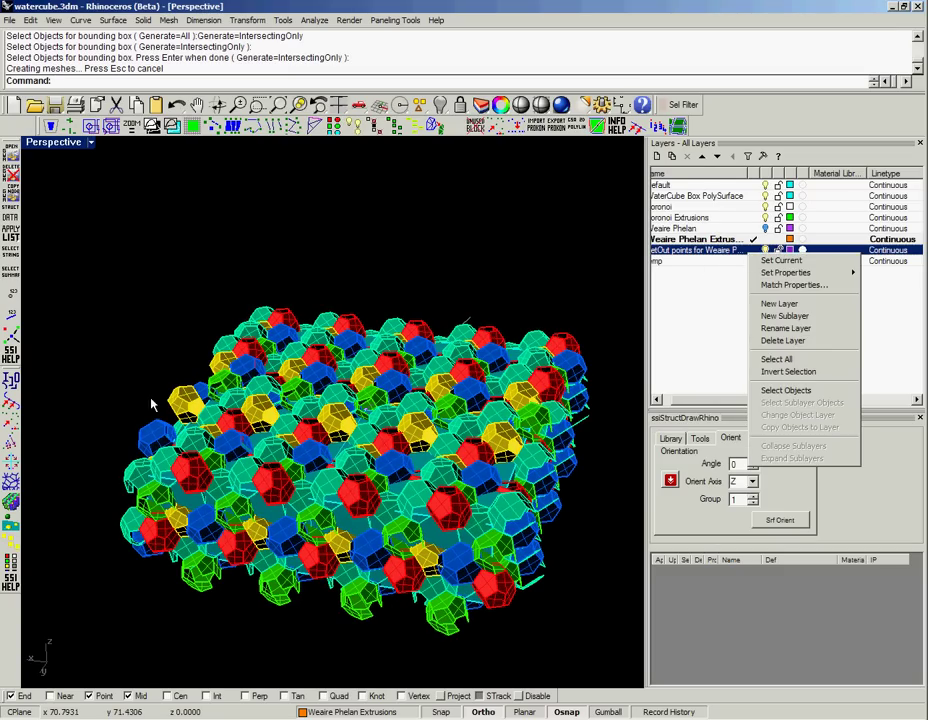
{"action": "left_click", "coordinate": [111, 389]}
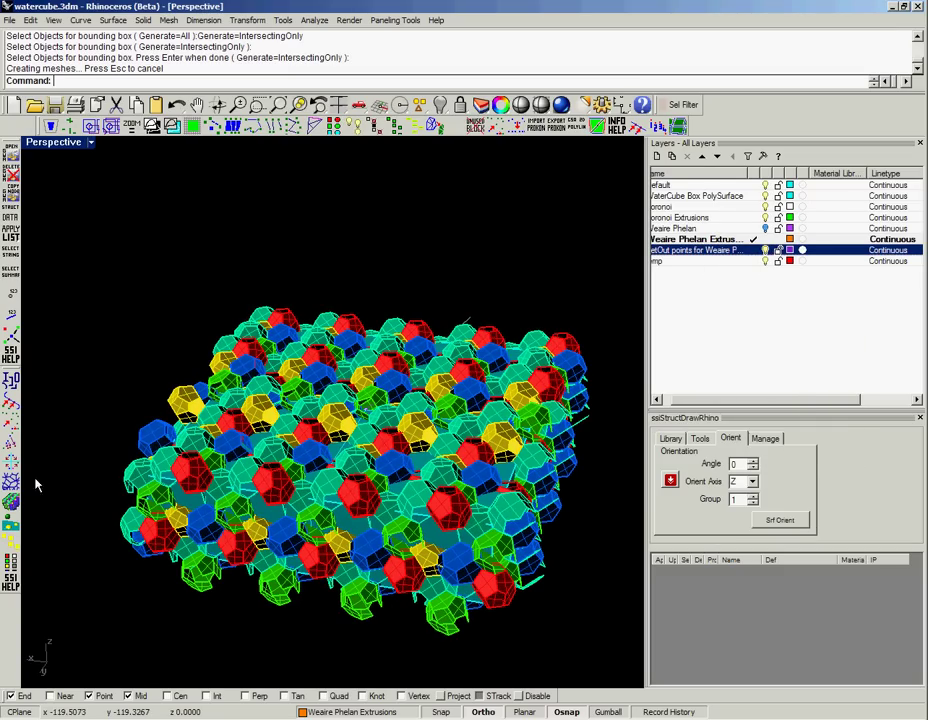
{"action": "left_click", "coordinate": [12, 530]}
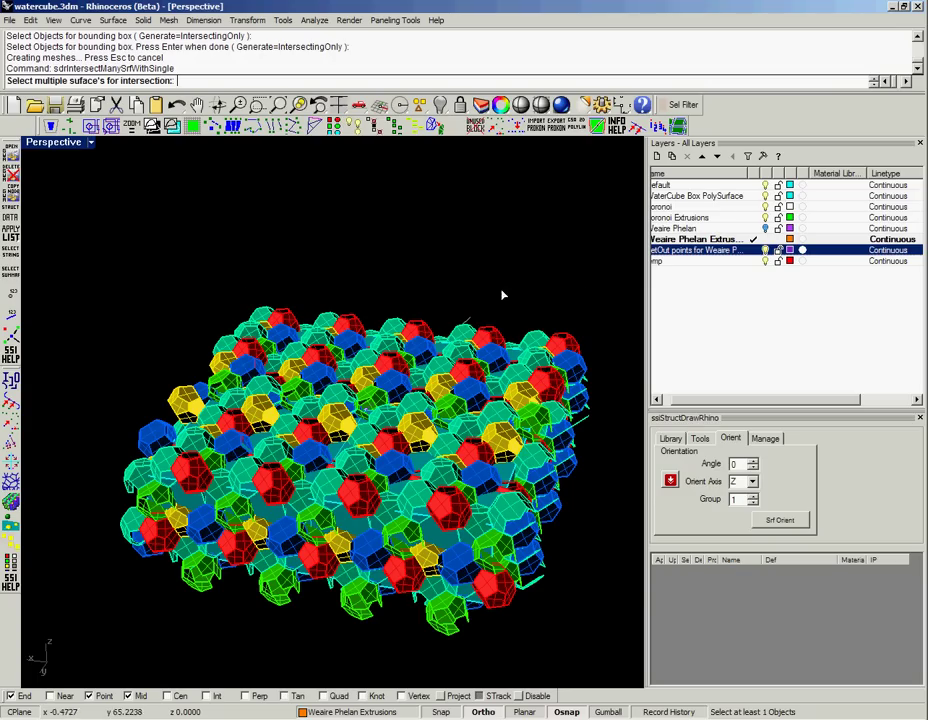
{"action": "right_click", "coordinate": [755, 250]}
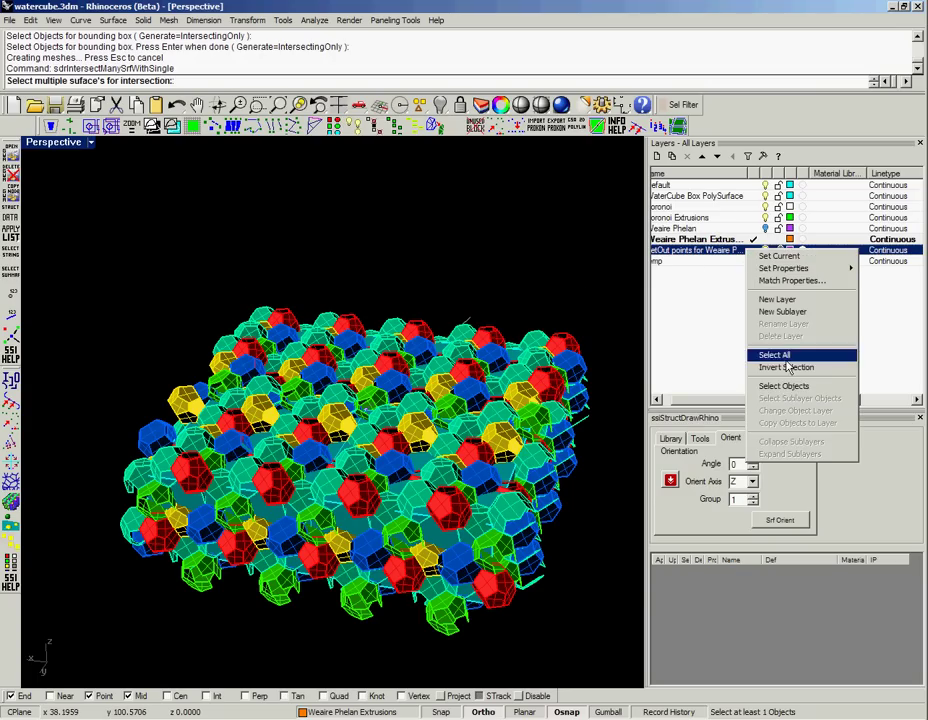
{"action": "left_click", "coordinate": [786, 386]}
{"action": "left_click_drag", "start_coordinate": [697, 398], "coordinate": [680, 405]}
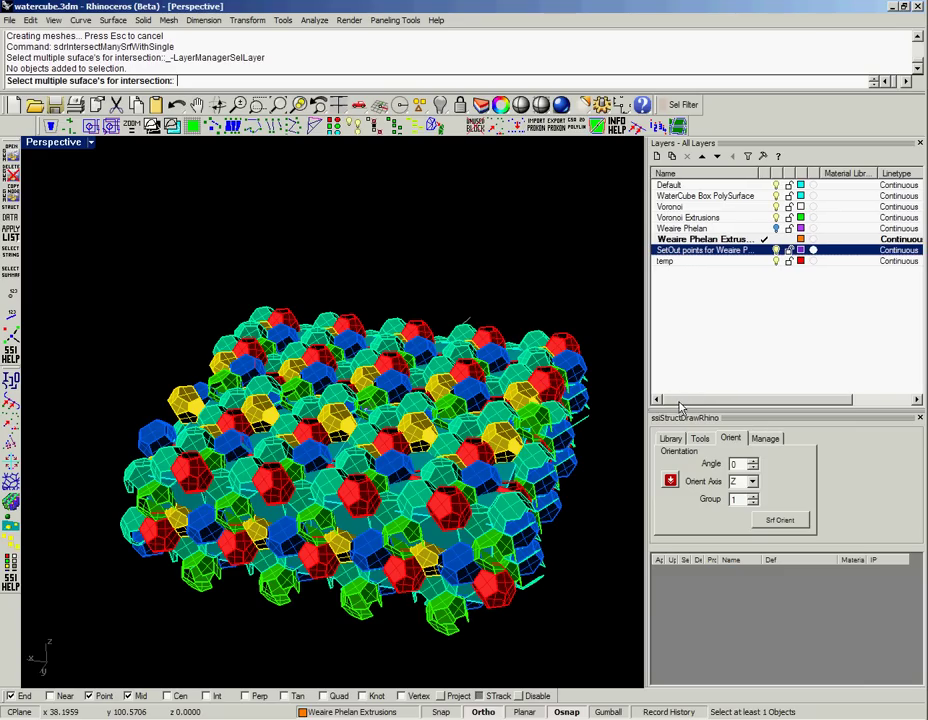
{"action": "right_click", "coordinate": [706, 252]}
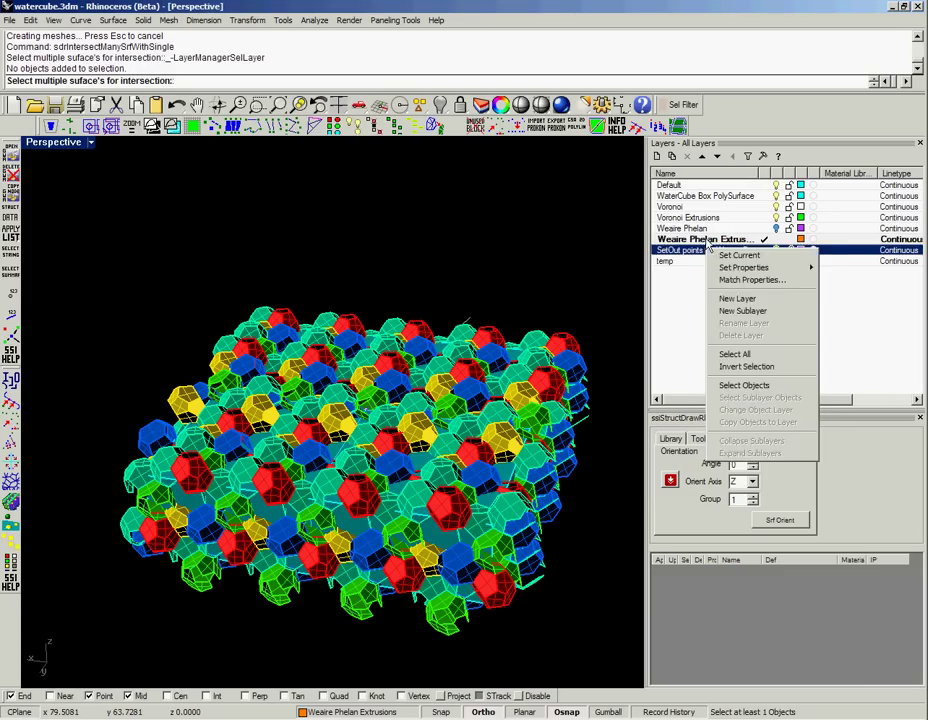
{"action": "left_click", "coordinate": [706, 240]}
{"action": "right_click", "coordinate": [706, 240]}
{"action": "left_click", "coordinate": [730, 375]}
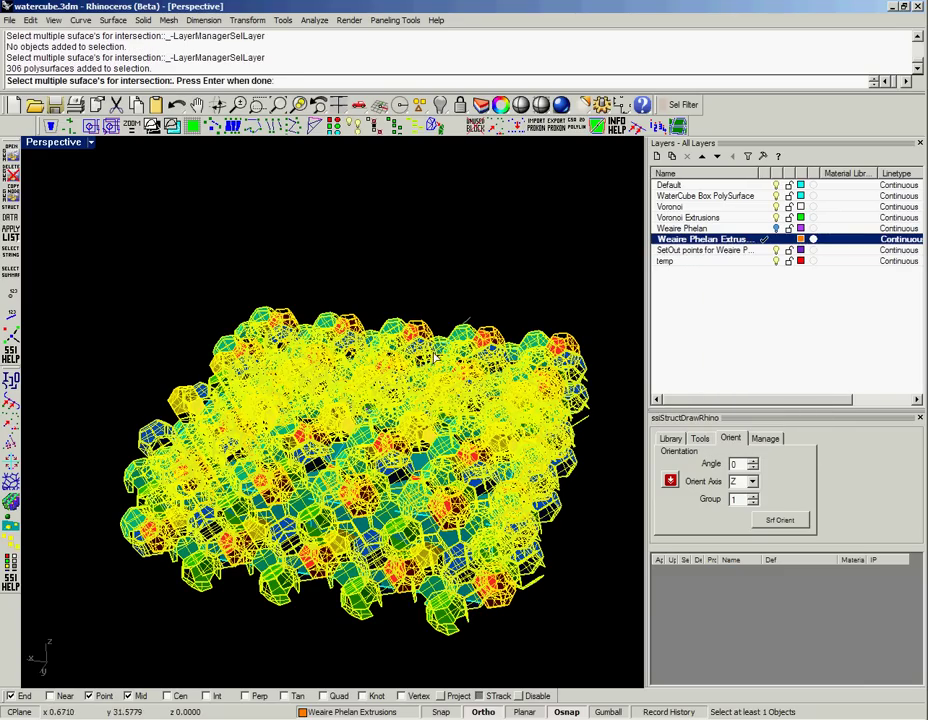
{"action": "key", "text": "Return"}
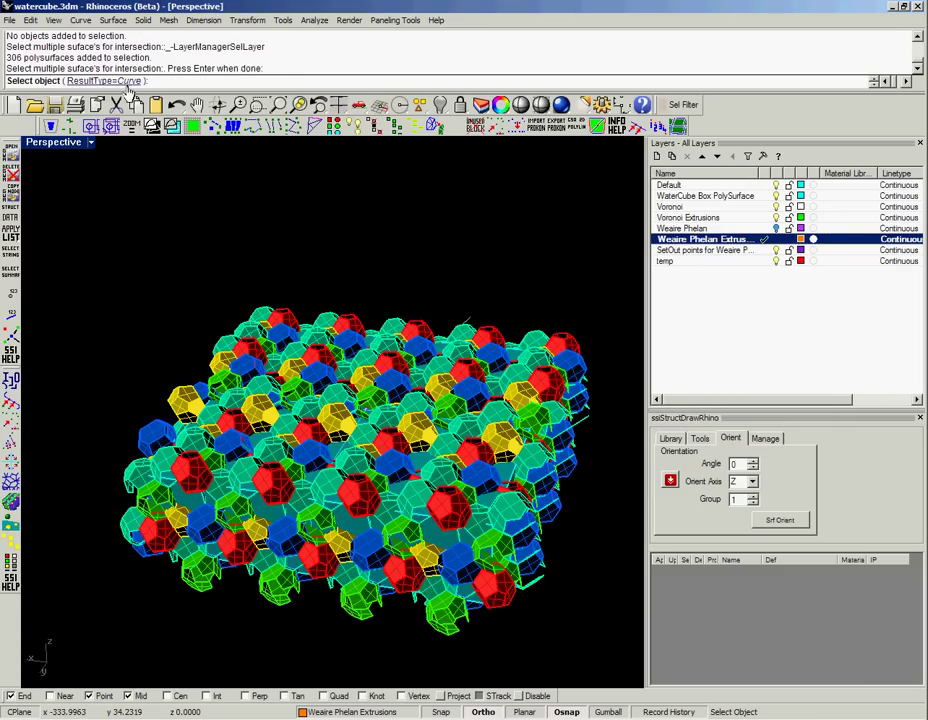
Step: Intersect the chosen cells with the object on the WaterCube Box PolySurface layer, with Curve as the result type
{"action": "right_click", "coordinate": [745, 197]}
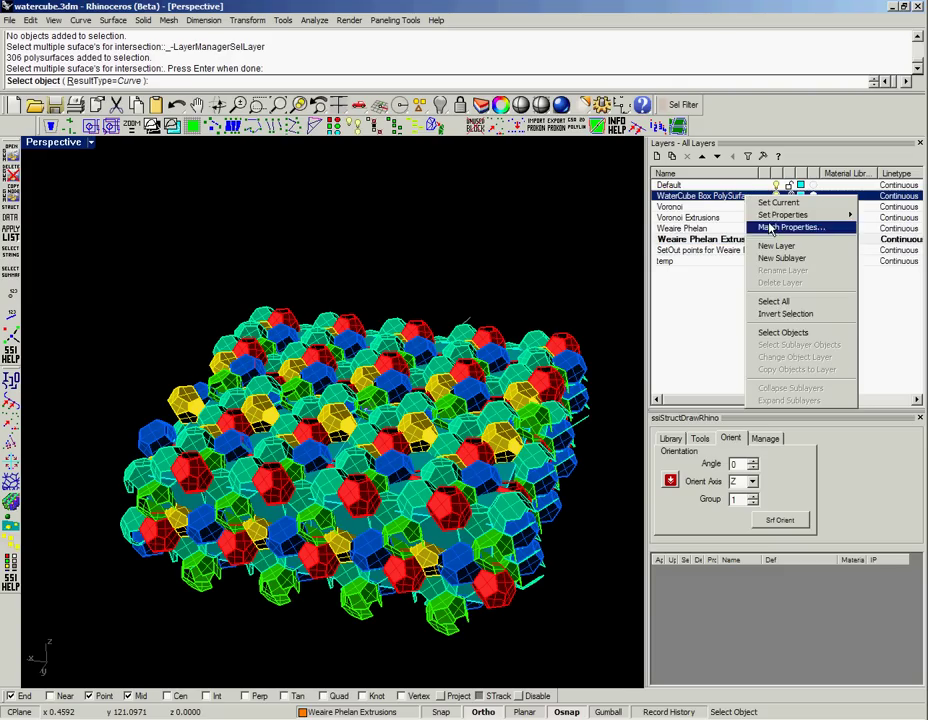
{"action": "left_click", "coordinate": [770, 333]}
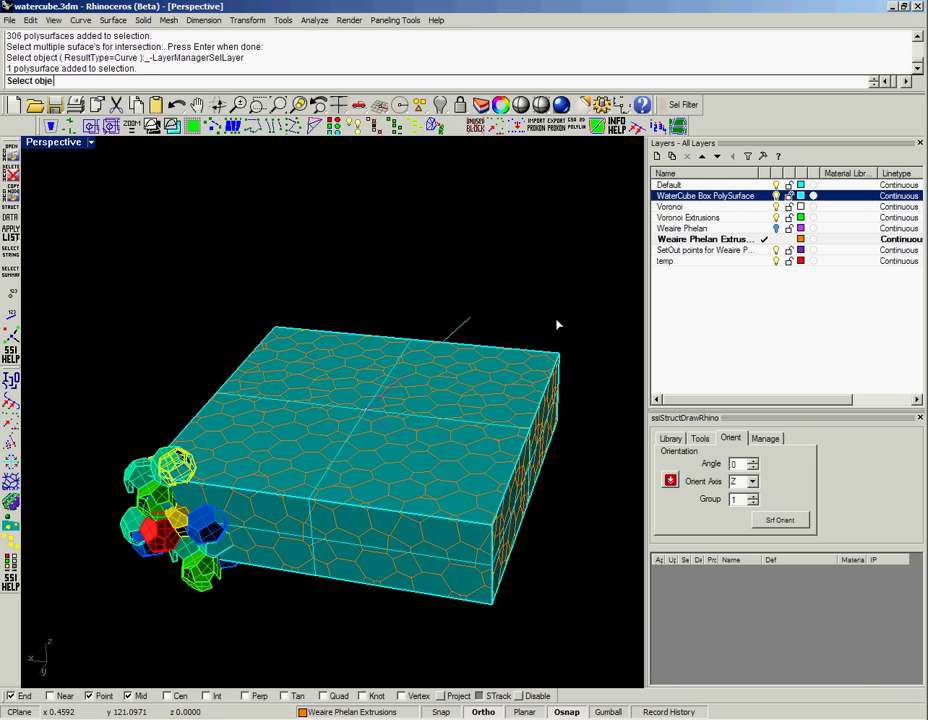
{"action": "right_click_drag", "start_coordinate": [422, 507], "coordinate": [497, 555]}
Step: Save a British SHS350x350x10.0 steel section and explode the intersection curves together with the Water Cube box
{"action": "left_click", "coordinate": [671, 438]}
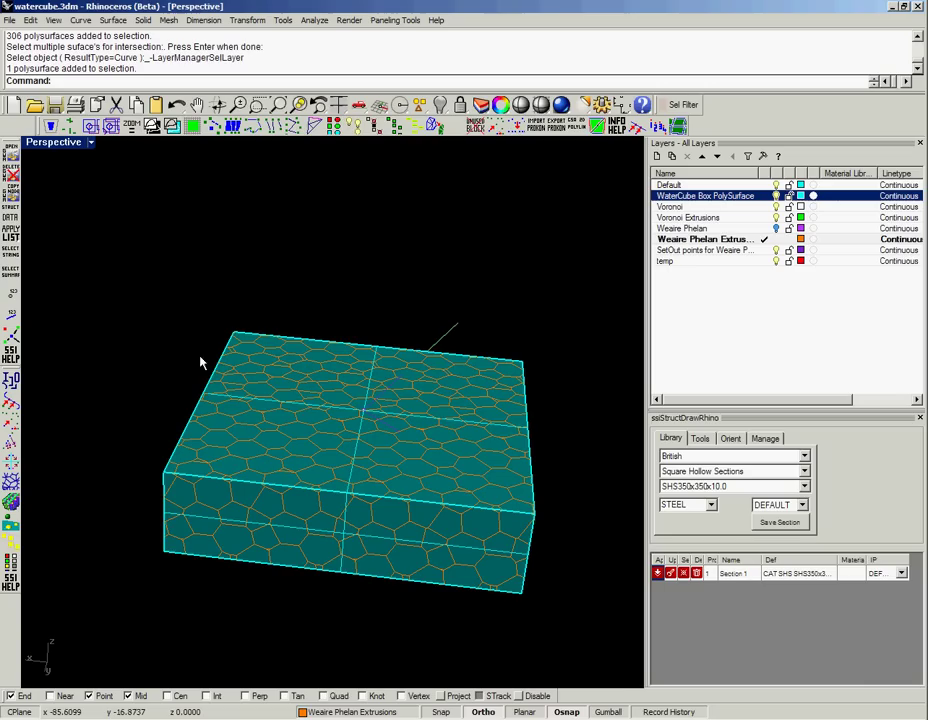
{"action": "left_click_drag", "start_coordinate": [120, 272], "coordinate": [594, 628]}
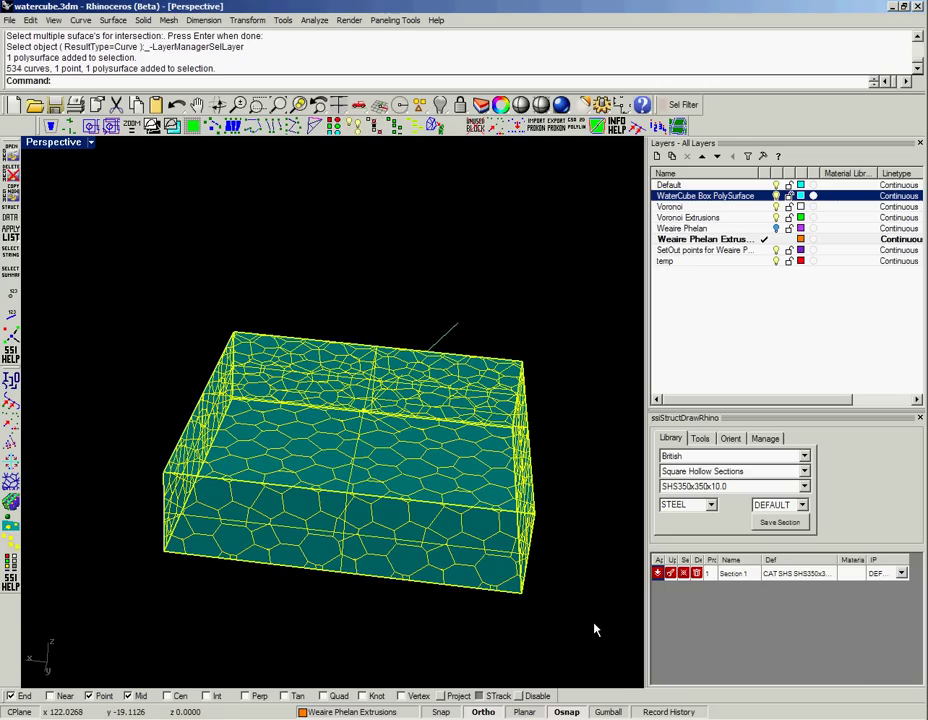
{"action": "type", "text": "e"}
{"action": "key", "text": "Return"}
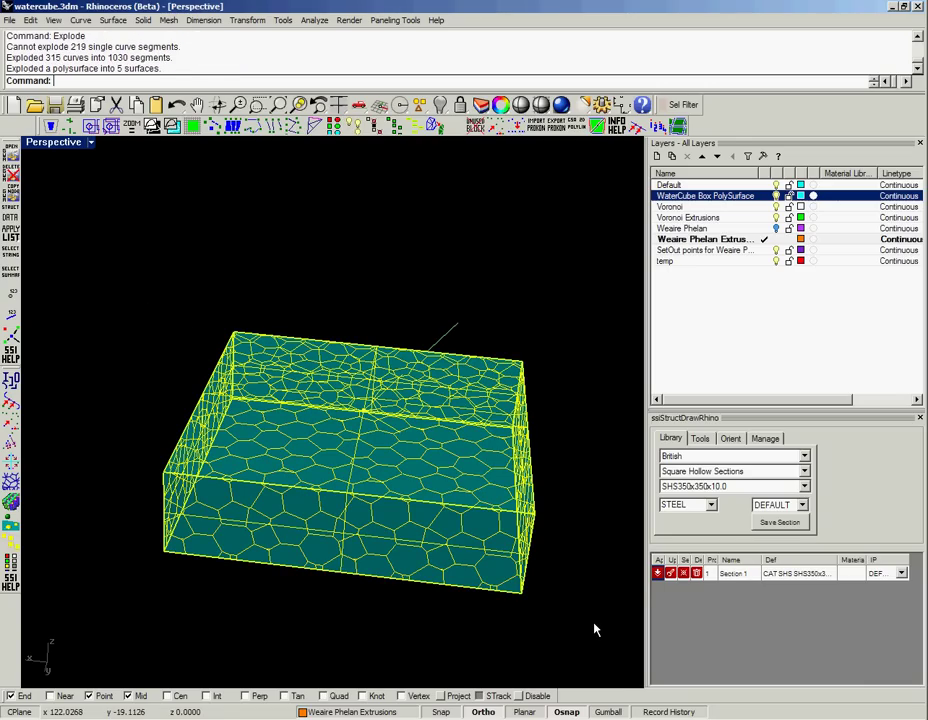
Step: Apply Section 1 to all curves on the box and check the hollow-section members up close at a corner
{"action": "left_click", "coordinate": [658, 573]}
{"action": "left_click_drag", "start_coordinate": [107, 265], "coordinate": [557, 648]}
{"action": "key", "text": "Return"}
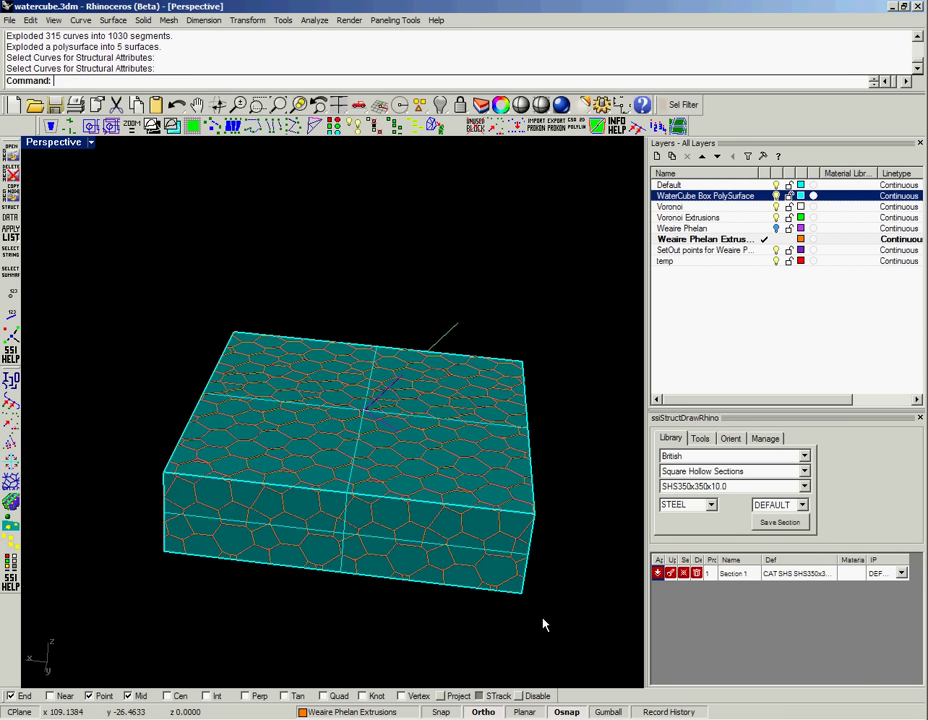
{"action": "right_click_drag", "start_coordinate": [530, 594], "coordinate": [535, 571]}
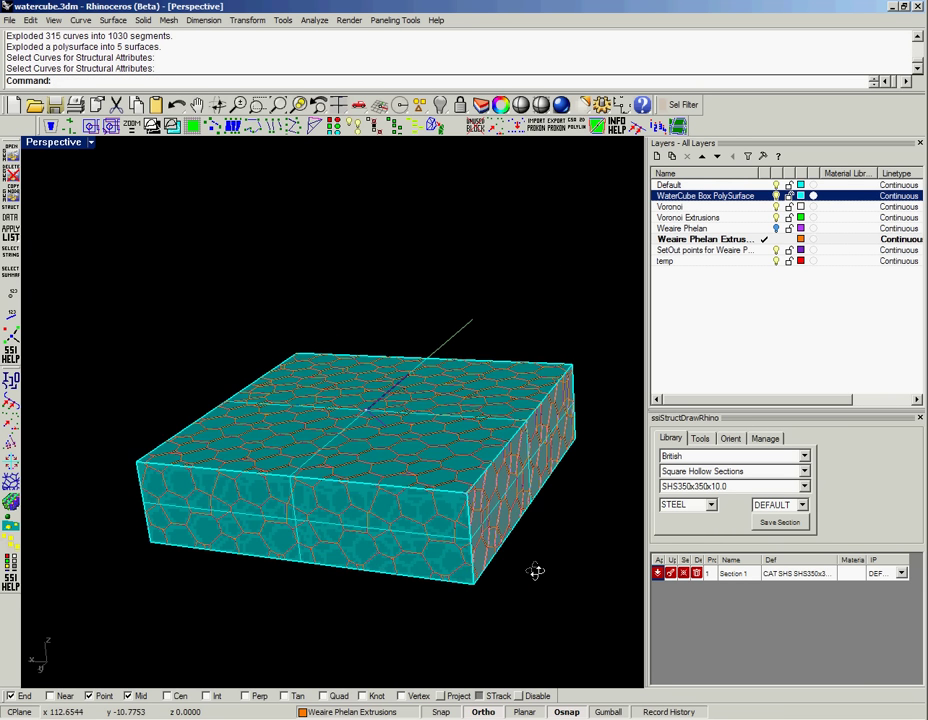
{"action": "scroll", "coordinate": [458, 438], "scroll_direction": "up", "scroll_amount": 10}
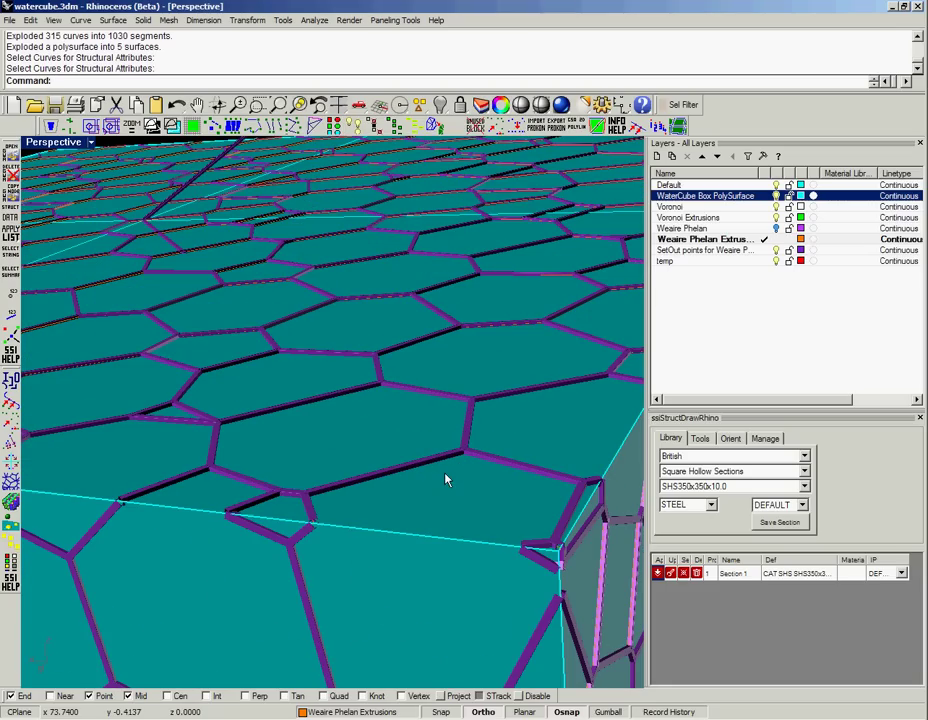
Step: Replace Section 1's definition with the pasted string beginning STD%R%2000.%2000 and update the curves that use it
{"action": "left_click", "coordinate": [826, 573]}
{"action": "left_click", "coordinate": [768, 573]}
{"action": "left_click_drag", "start_coordinate": [768, 573], "coordinate": [853, 573]}
{"action": "key", "text": "ctrl+v"}
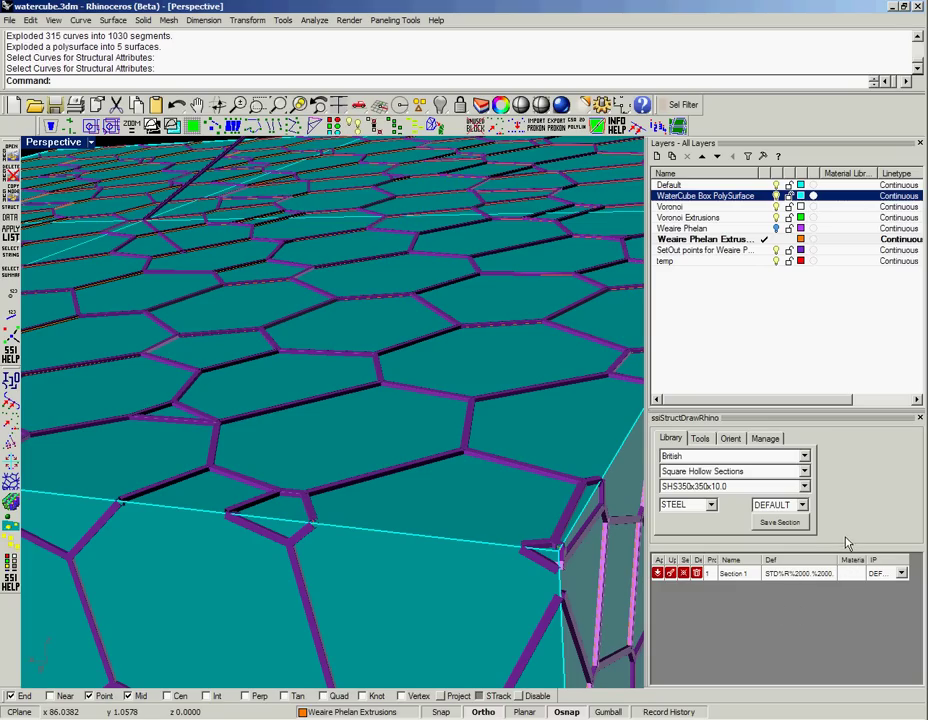
{"action": "left_click", "coordinate": [852, 573]}
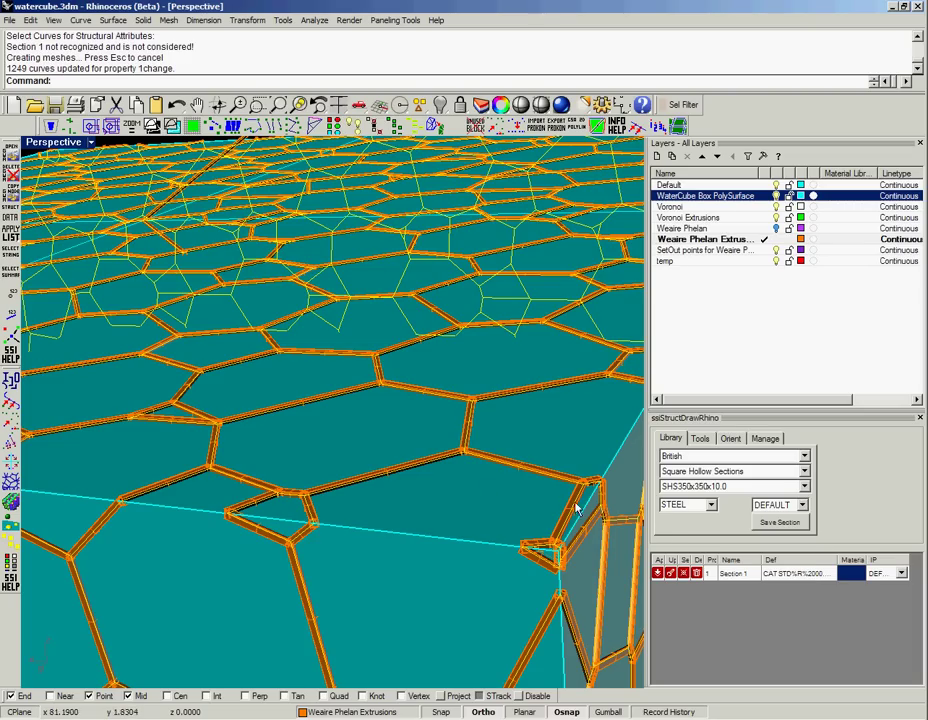
{"action": "left_click", "coordinate": [803, 573]}
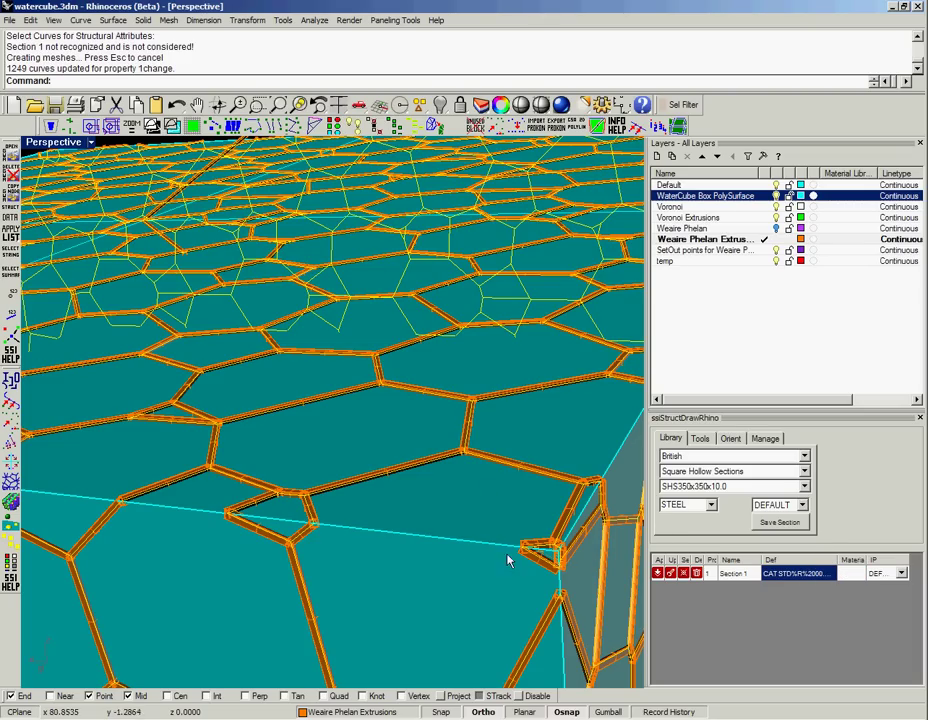
Step: Delete the stray section extrusion along the set-out line that sticks out above the box
{"action": "scroll", "coordinate": [429, 522], "scroll_direction": "down", "scroll_amount": 3}
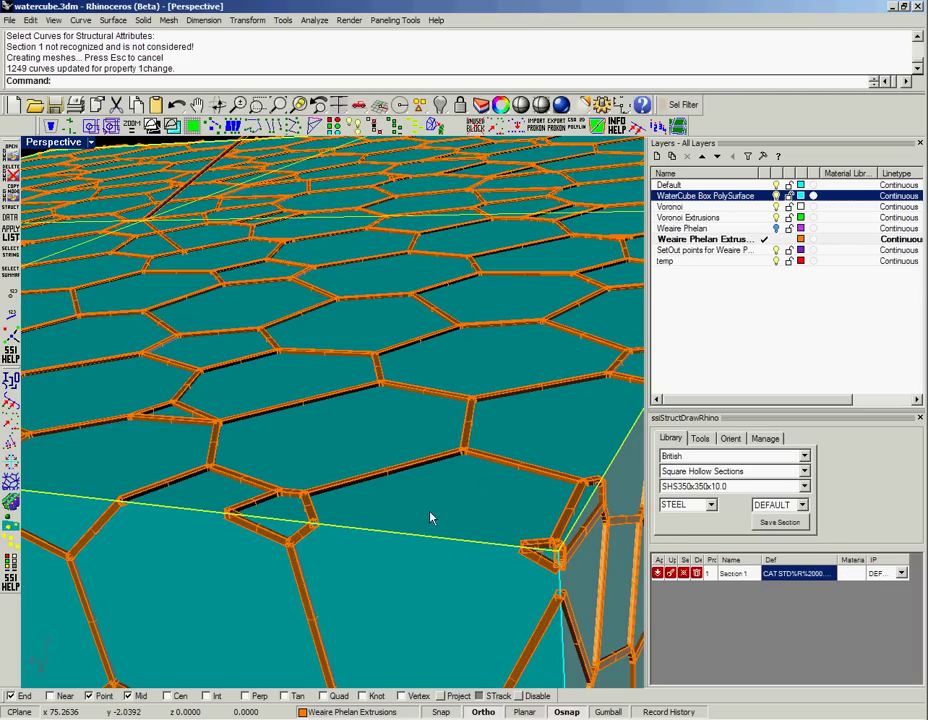
{"action": "scroll", "coordinate": [430, 514], "scroll_direction": "down", "scroll_amount": 3}
{"action": "right_click_drag", "start_coordinate": [429, 555], "coordinate": [414, 376]}
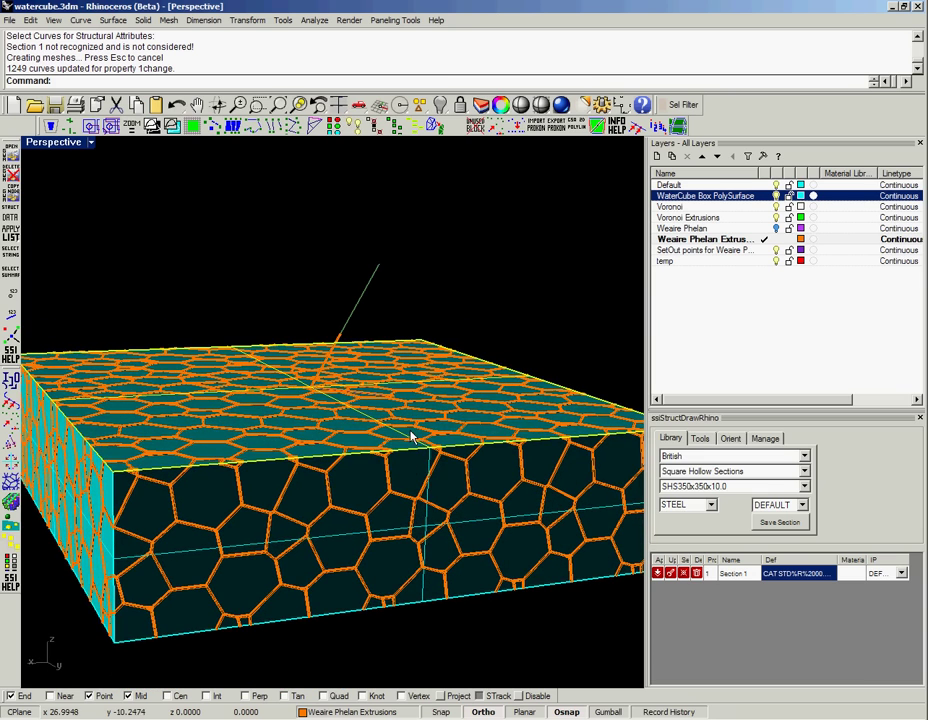
{"action": "right_click_drag", "start_coordinate": [408, 453], "coordinate": [390, 425]}
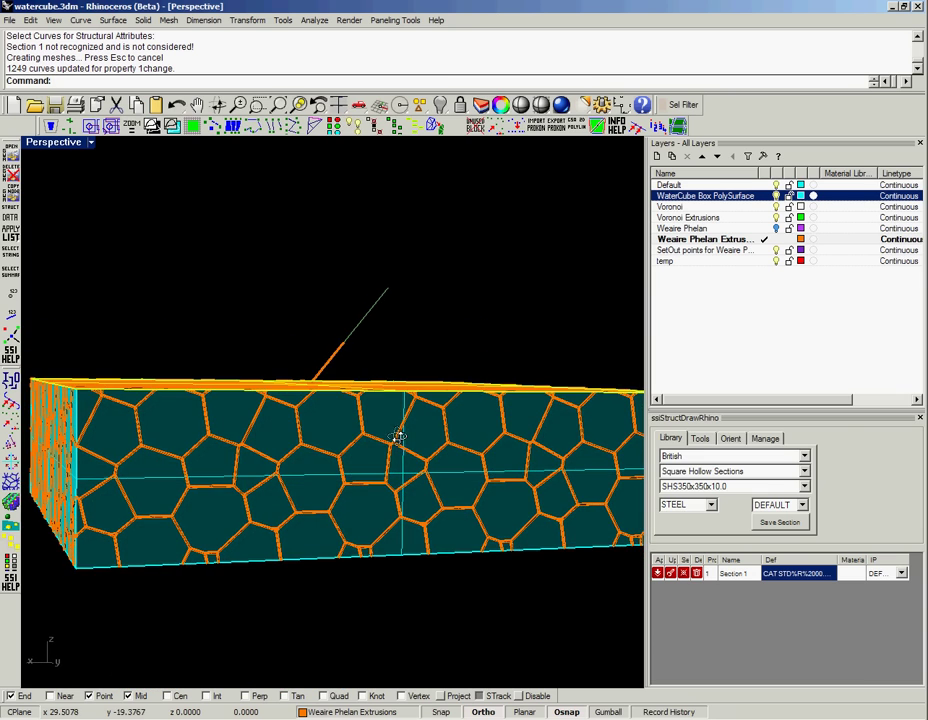
{"action": "left_click", "coordinate": [340, 358]}
{"action": "key", "text": "Delete"}
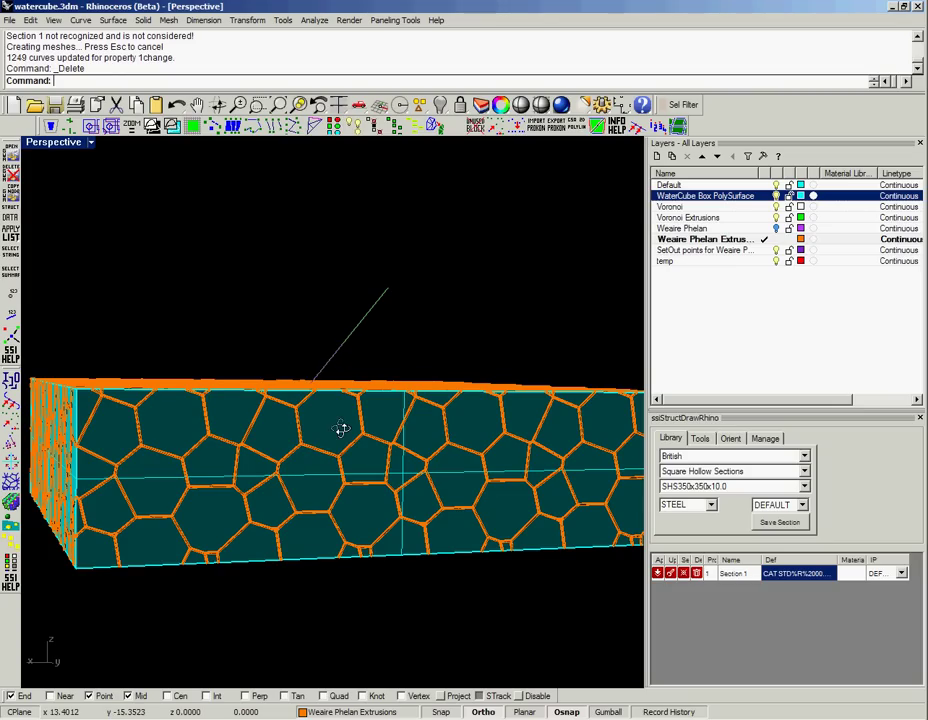
{"action": "right_click_drag", "start_coordinate": [342, 429], "coordinate": [346, 437]}
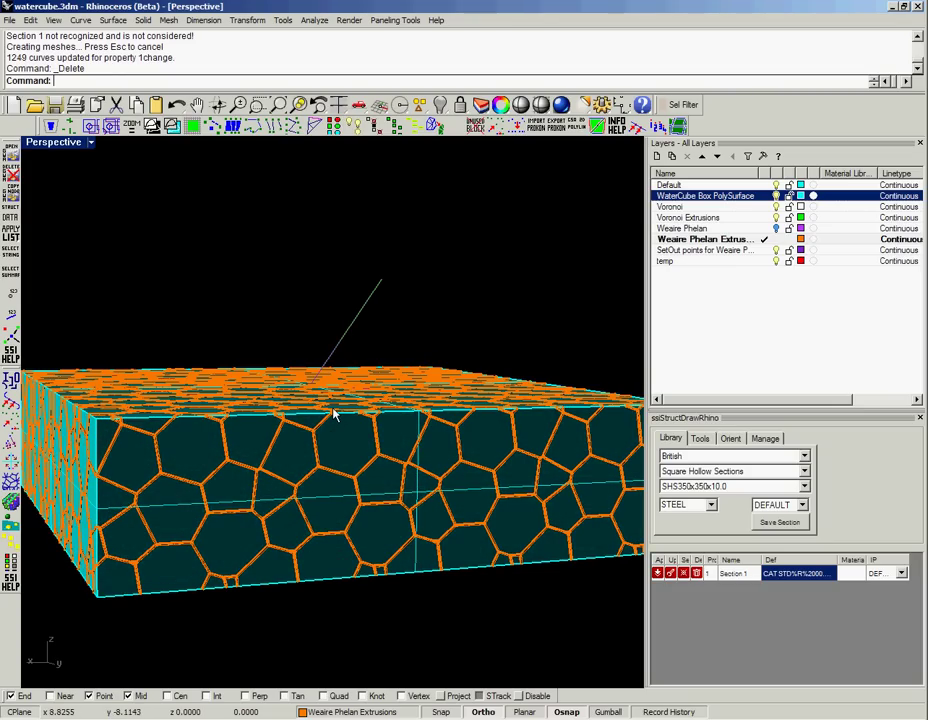